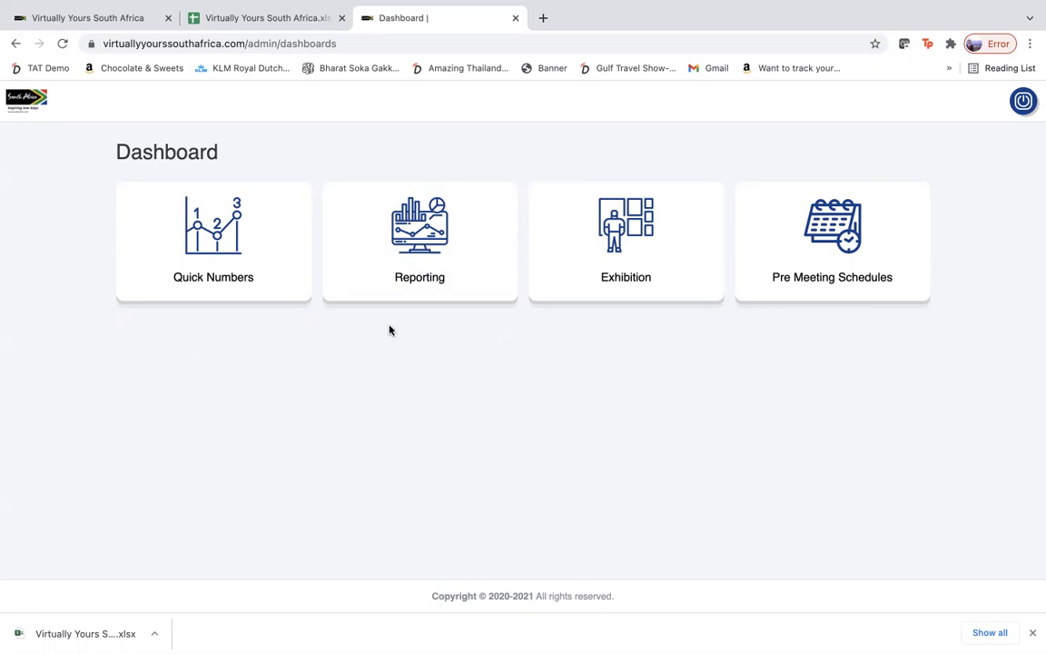
# Step: Open Quick Numbers, try to access the Total Document Views report, and return to the main dashboard
pyautogui.click(200, 247)
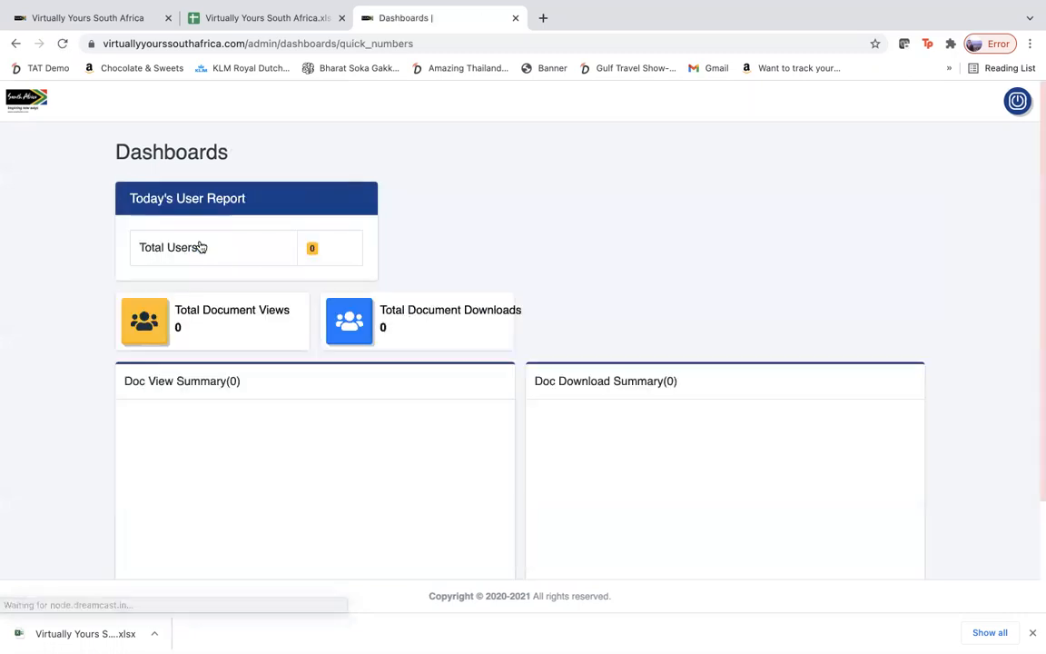
pyautogui.scroll(-1, 201, 247)
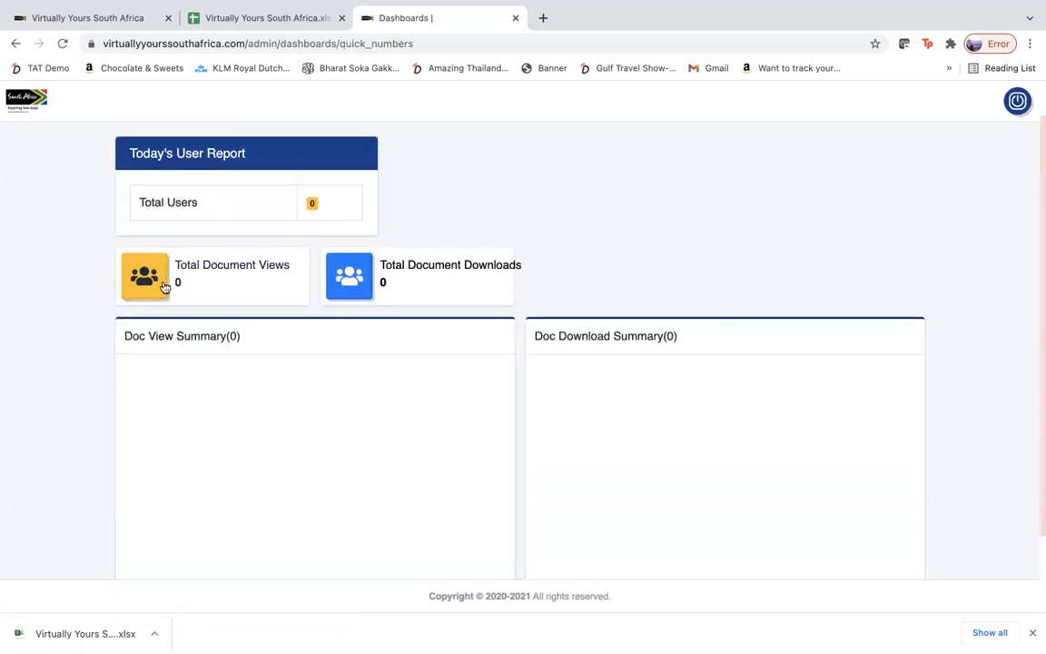
pyautogui.click(231, 292)
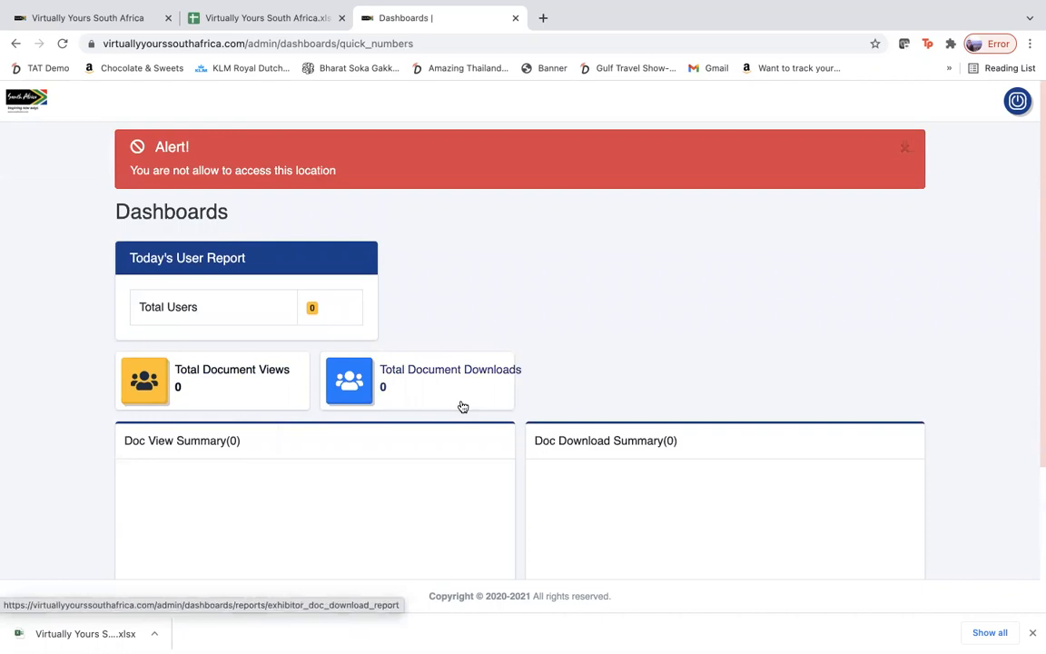
pyautogui.click(17, 45)
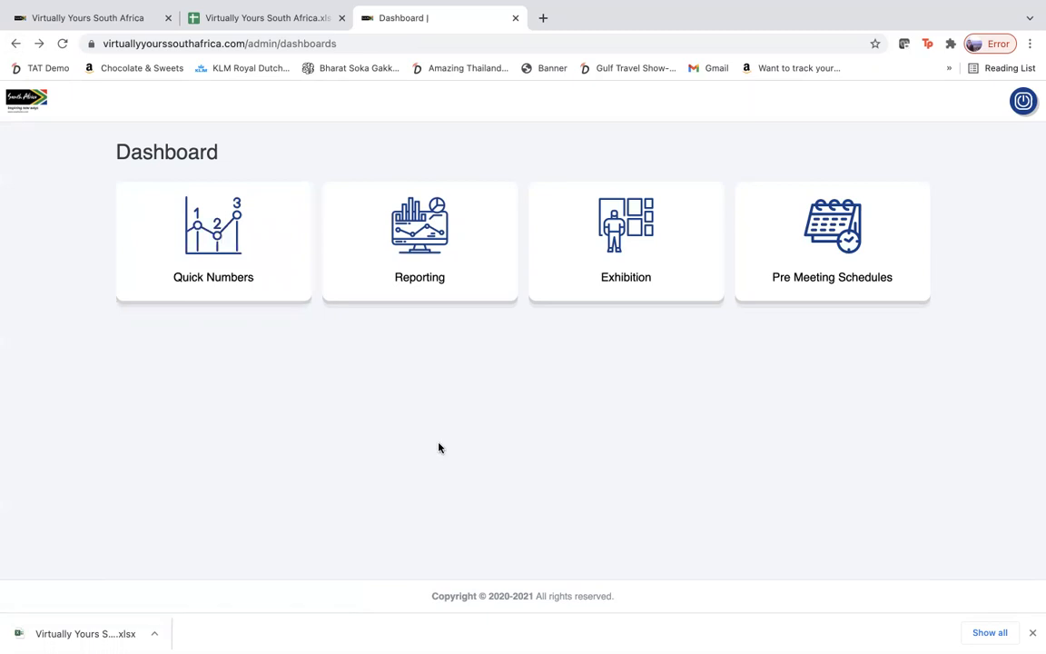
# Step: Open the Reporting section to review the available report types and go back to the dashboard
pyautogui.click(436, 301)
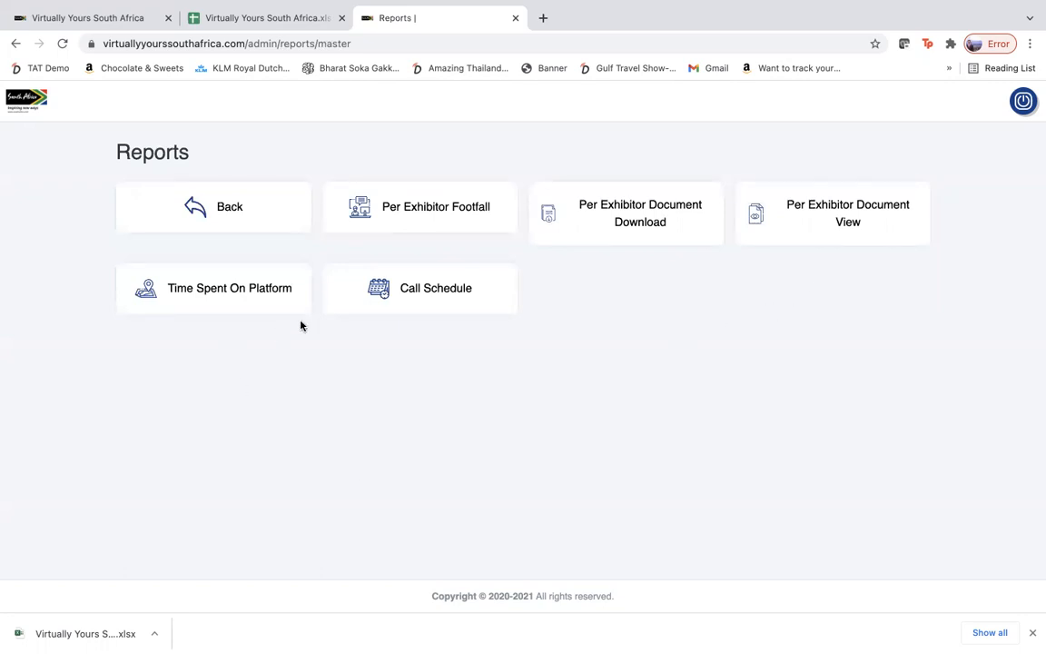
pyautogui.click(269, 208)
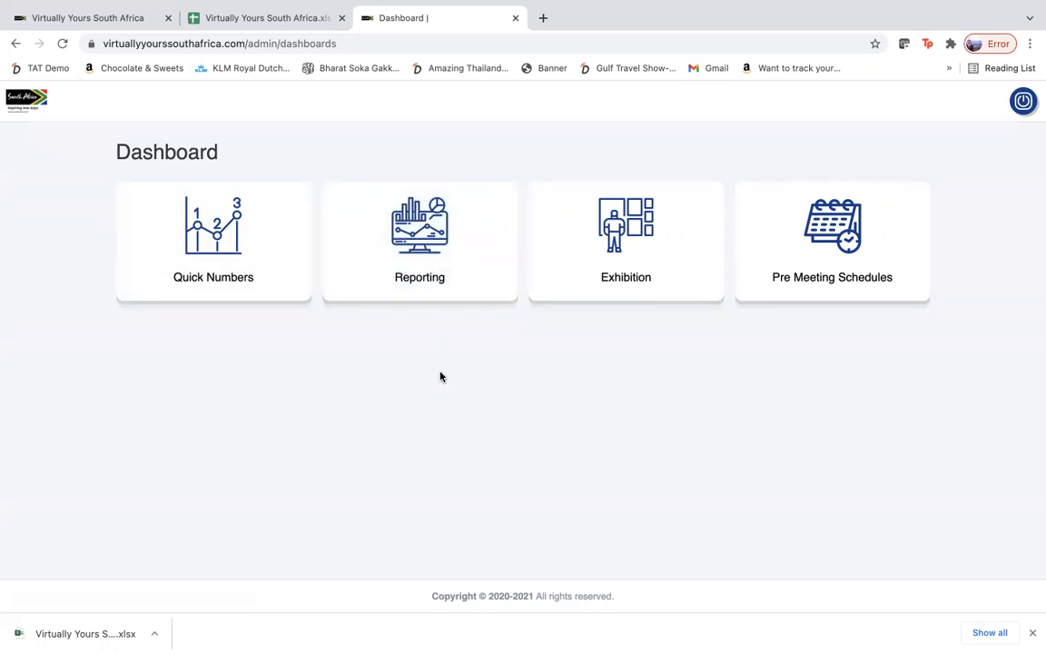
# Step: Open Pre Meeting Schedules and examine the list of registered users and the search filters above it
pyautogui.click(843, 264)
pyautogui.scroll(-2, 843, 259)
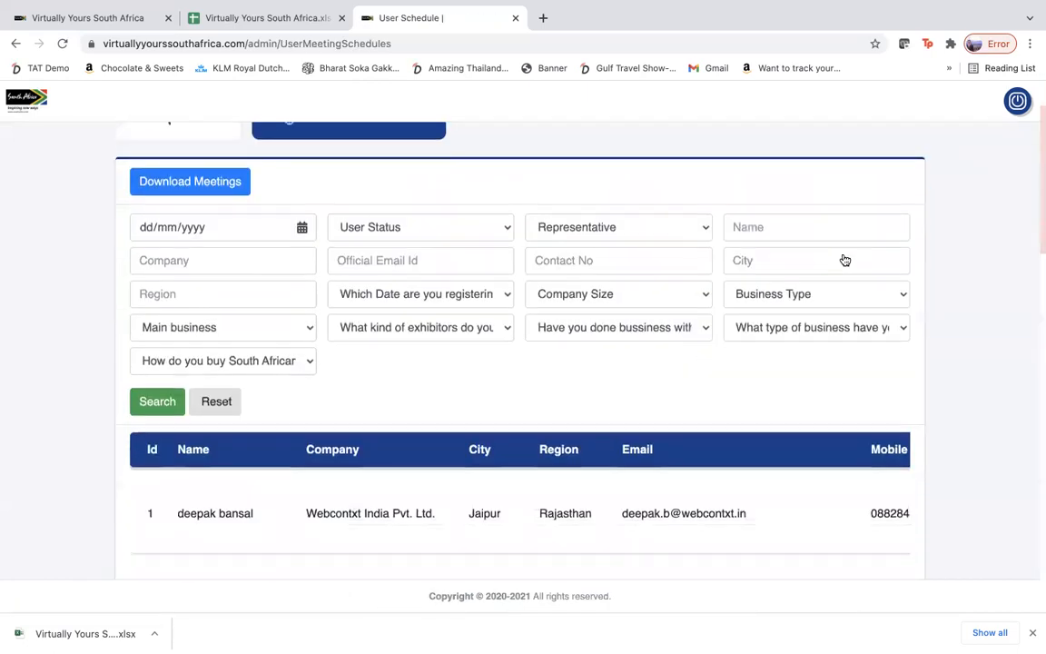
pyautogui.scroll(-1, 614, 493)
pyautogui.scroll(-7, 614, 493)
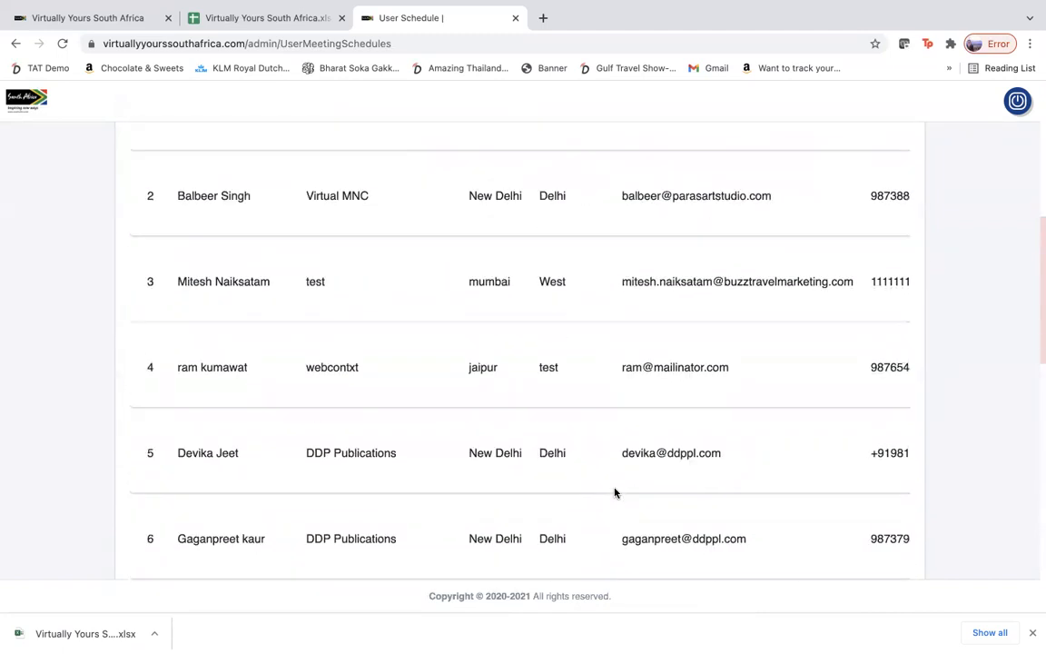
pyautogui.scroll(-6, 614, 493)
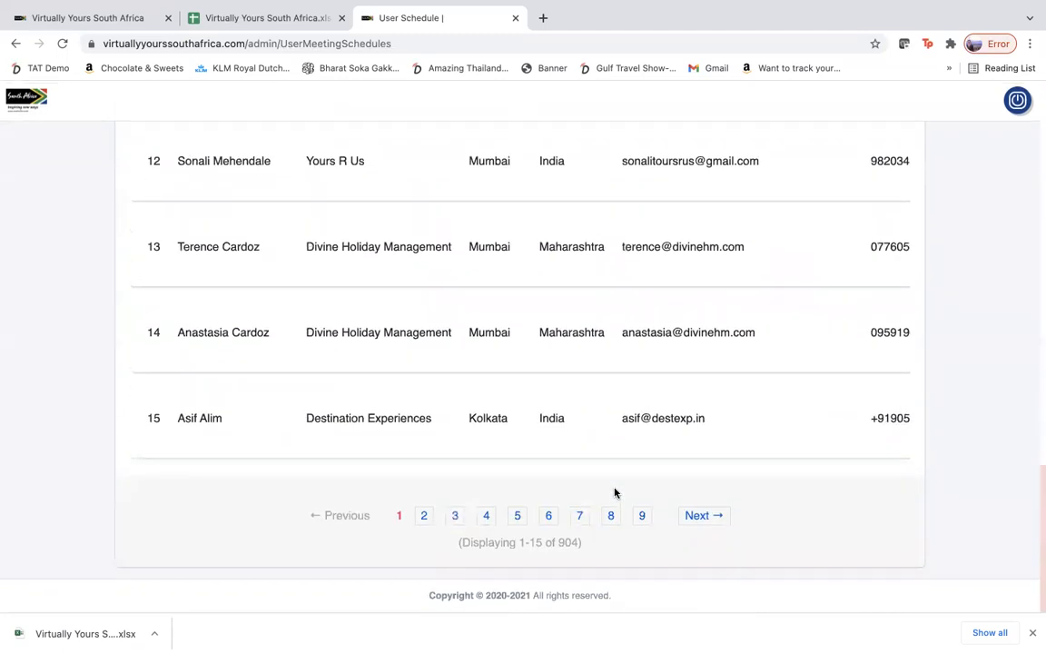
pyautogui.scroll(1, 614, 494)
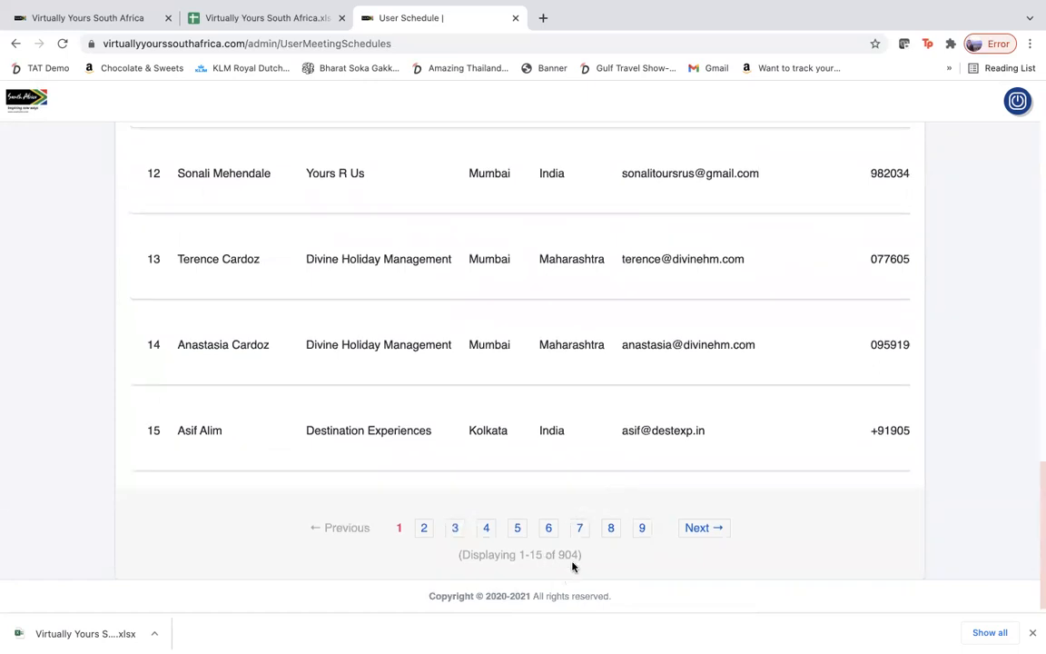
pyautogui.scroll(15, 580, 430)
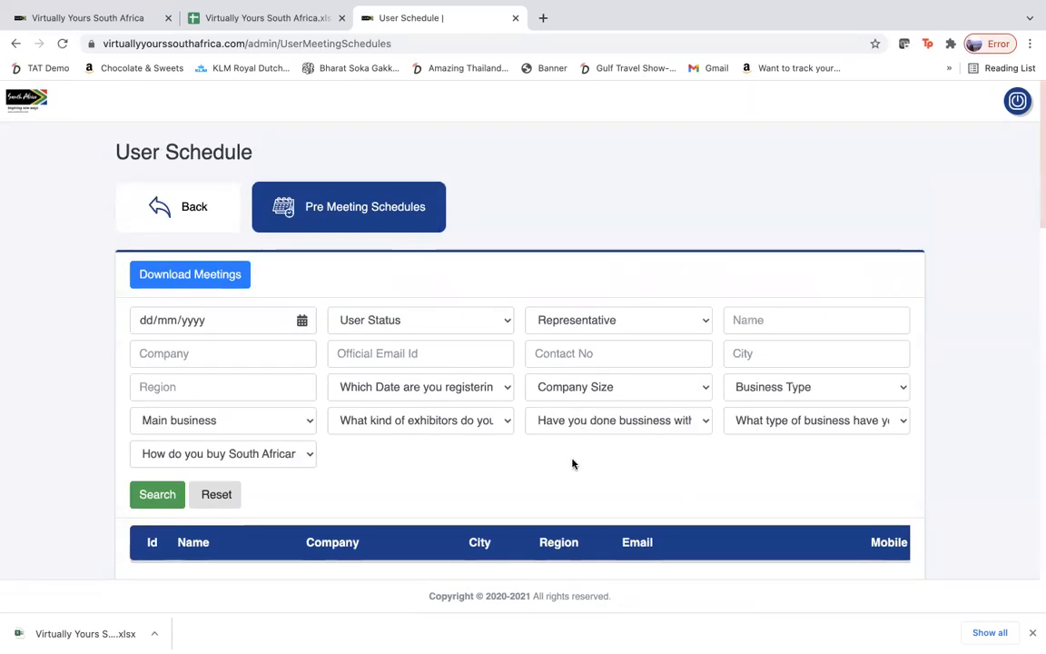
pyautogui.scroll(-2, 572, 464)
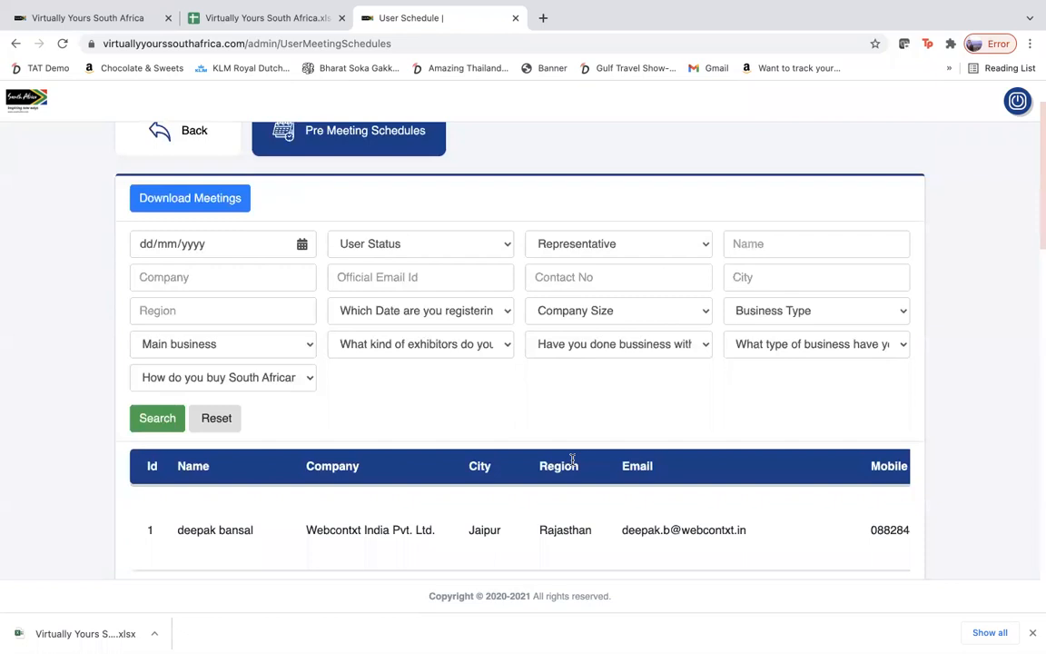
pyautogui.scroll(2, 573, 459)
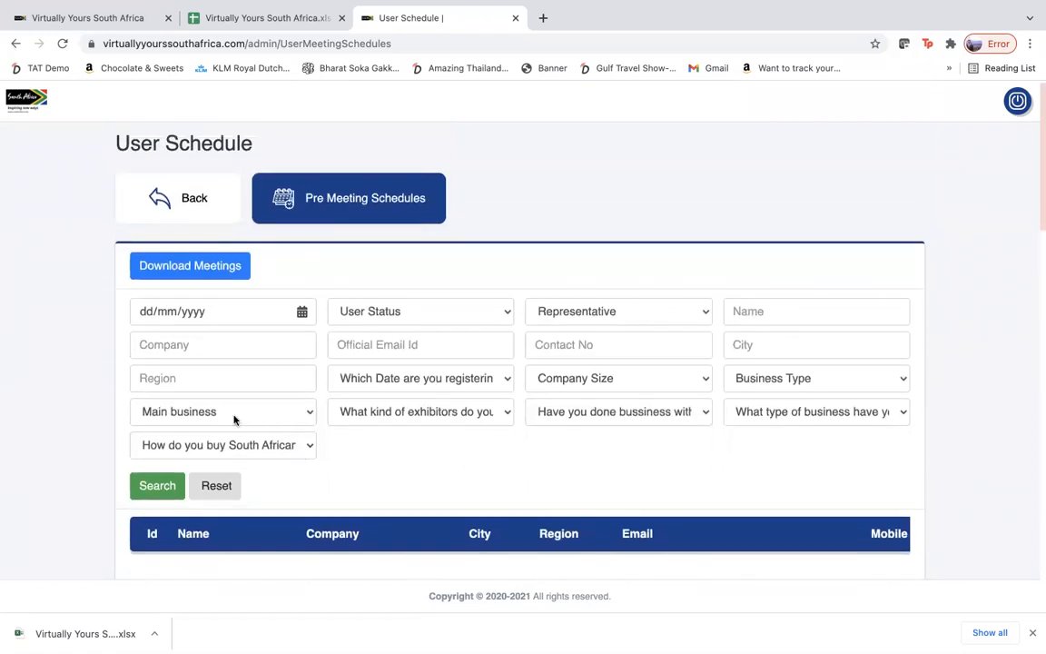
# Step: Check the choices offered by the registration date, Company Size and Business Type filters without selecting any
pyautogui.click(404, 381)
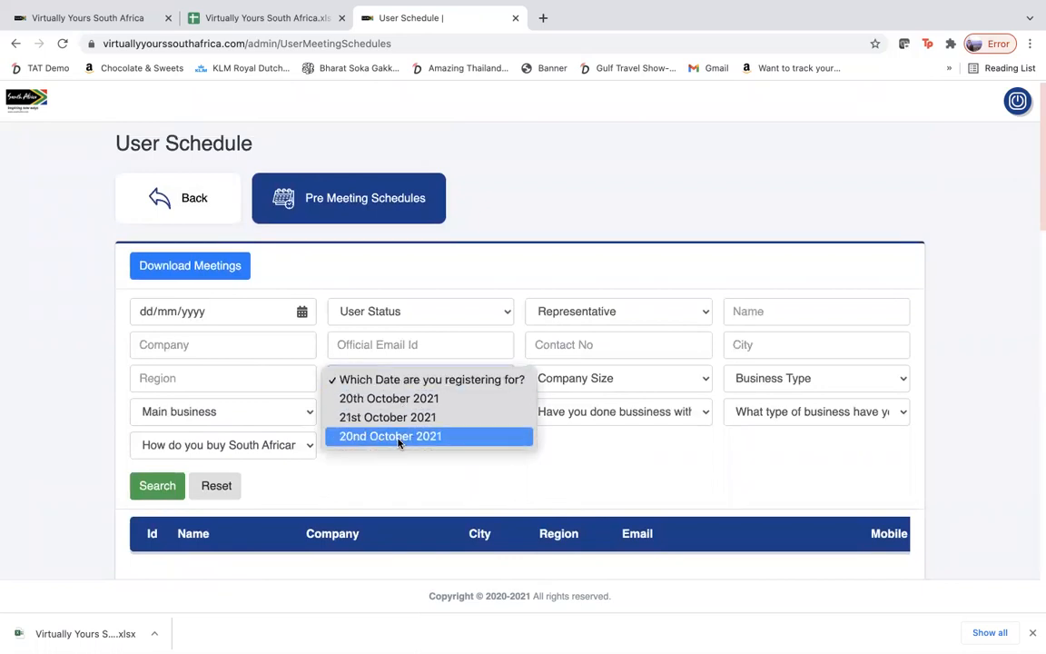
pyautogui.click(604, 442)
pyautogui.click(595, 379)
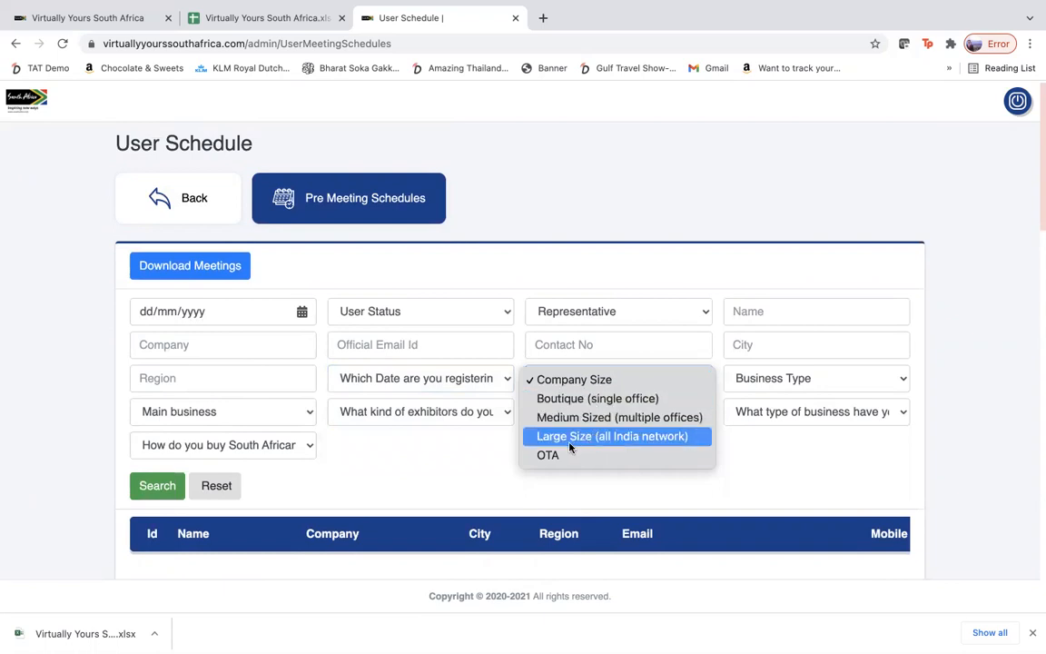
pyautogui.click(738, 469)
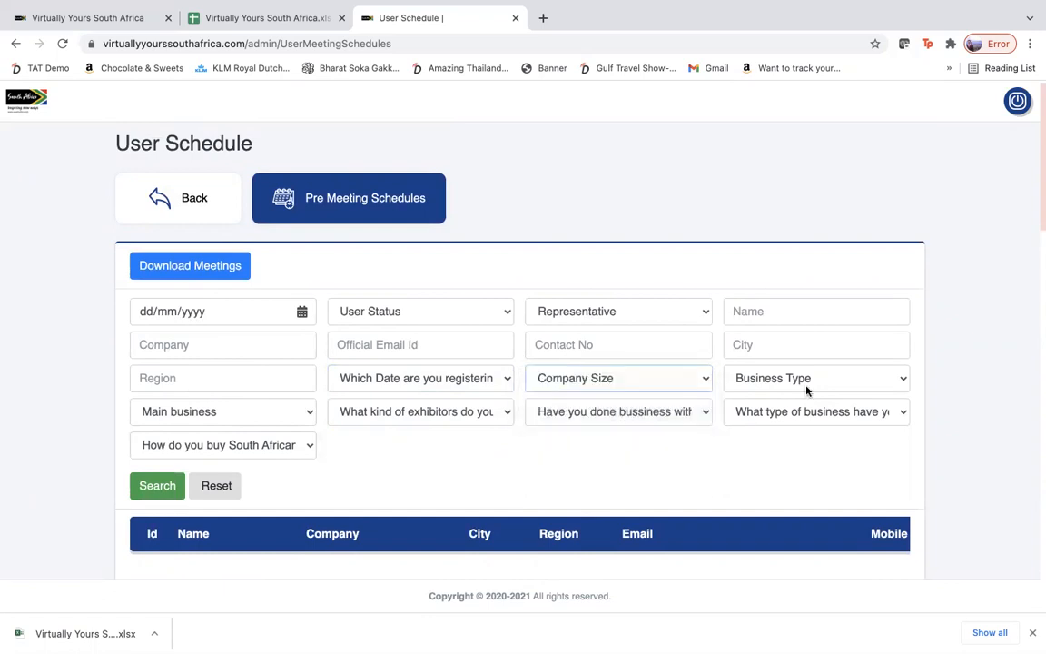
pyautogui.click(744, 393)
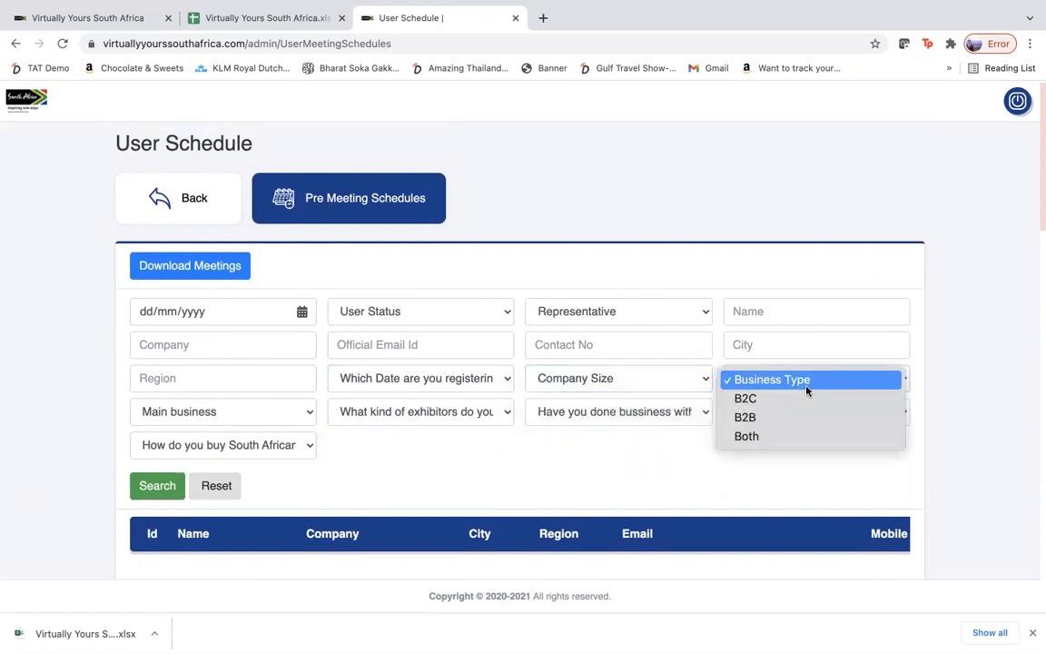
pyautogui.click(807, 390)
pyautogui.click(817, 377)
# Step: Check the choices offered by the Main business and preferred exhibitor kind filters without selecting any
pyautogui.click(257, 400)
pyautogui.click(256, 416)
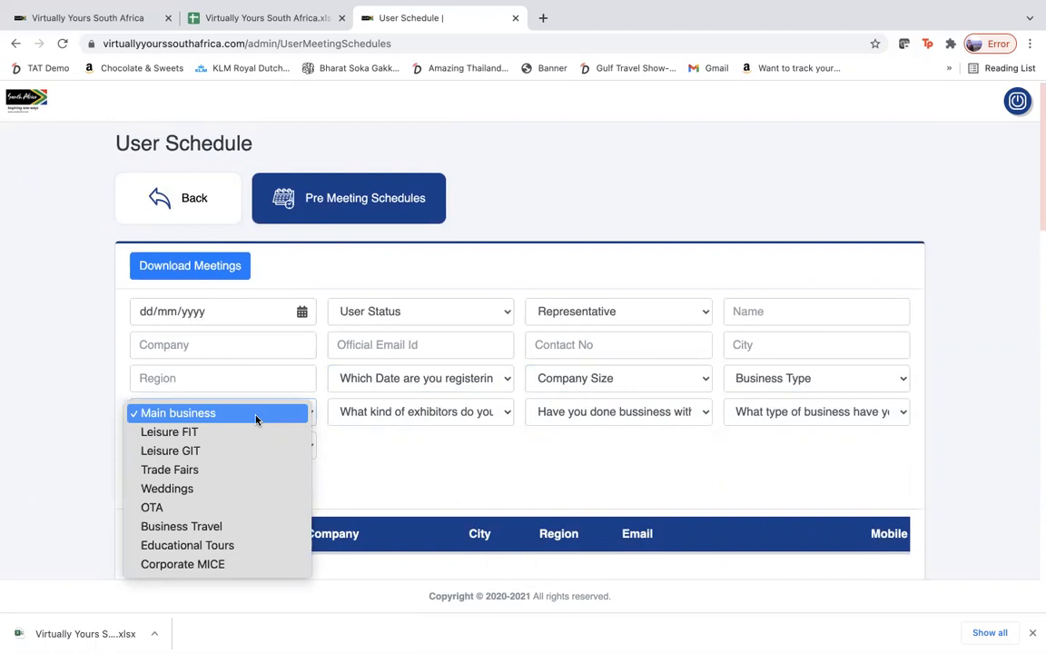
pyautogui.click(443, 423)
pyautogui.click(444, 425)
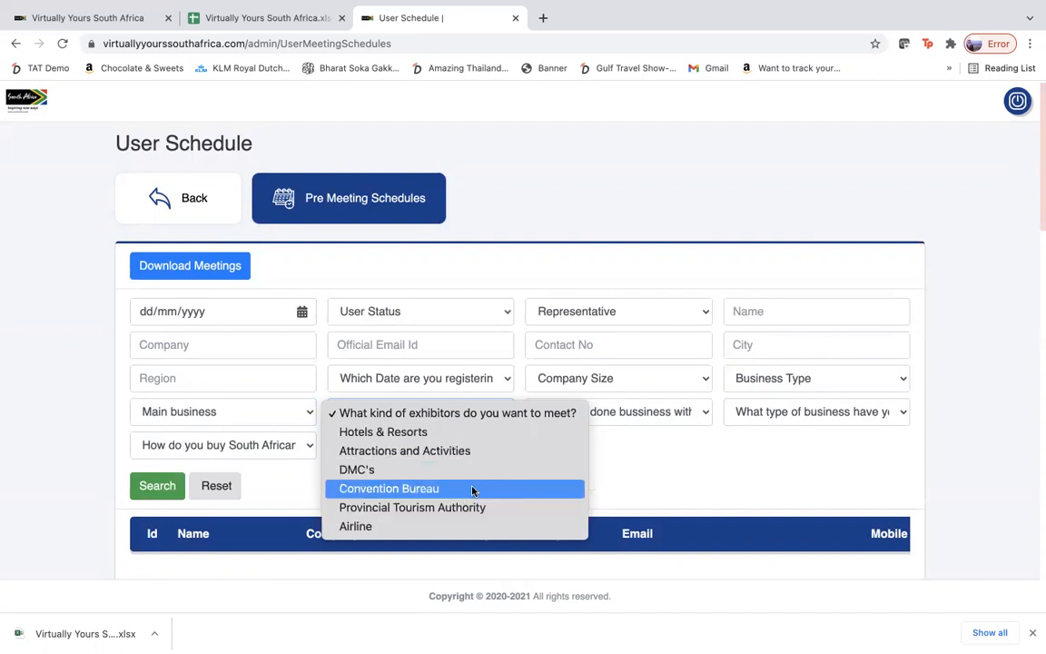
pyautogui.click(650, 453)
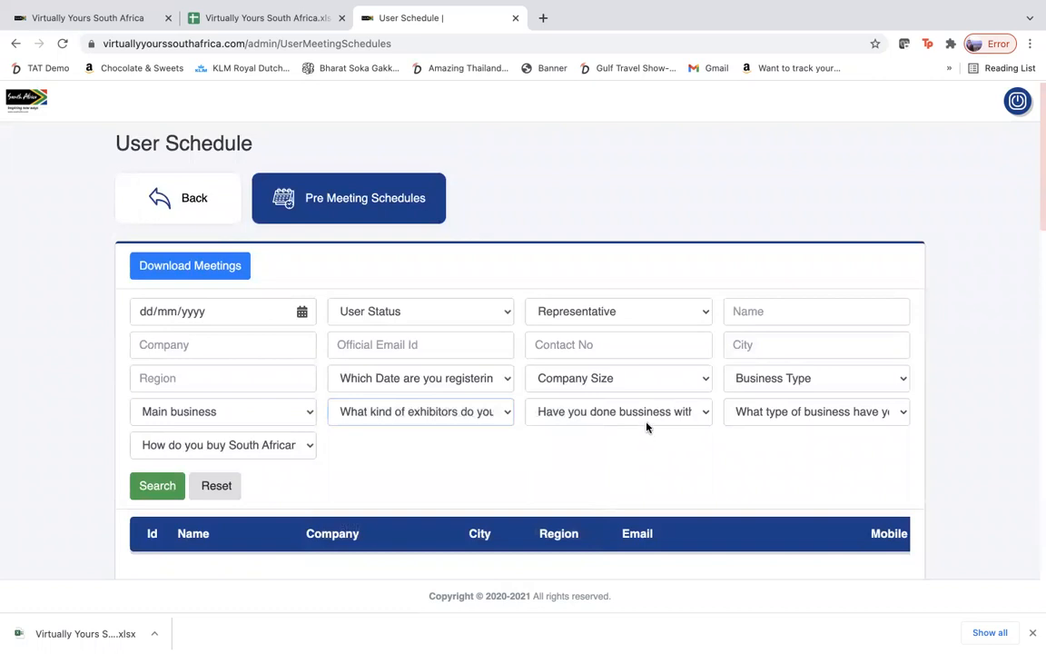
# Step: Check the choices in the filters on past South Africa business, its type, and how South African tour products are bought
pyautogui.click(649, 420)
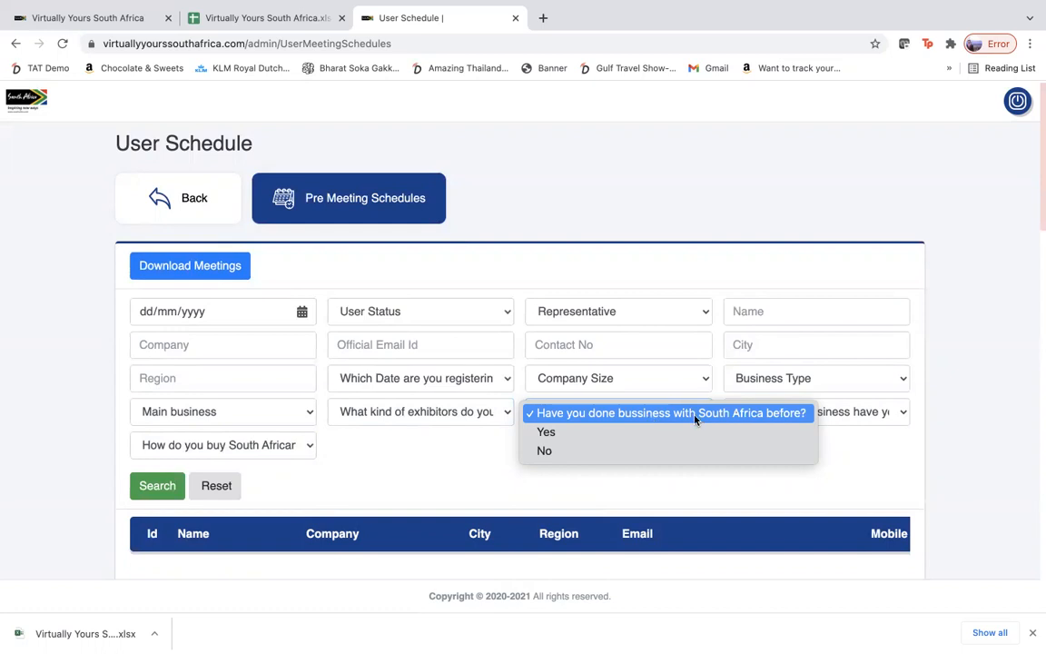
pyautogui.click(835, 422)
pyautogui.click(835, 422)
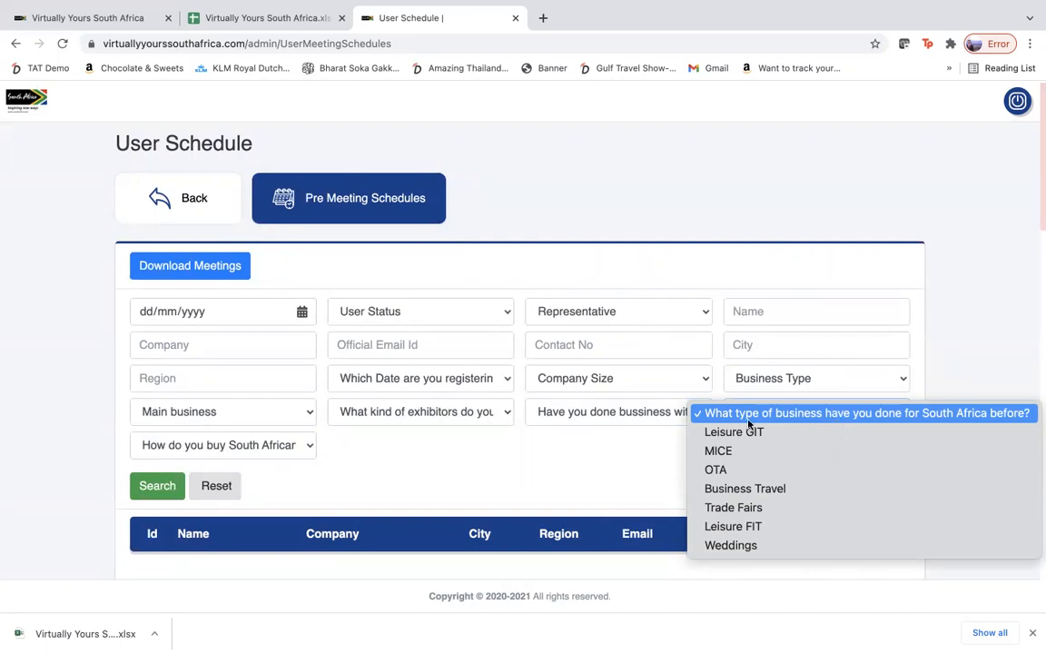
pyautogui.click(461, 449)
pyautogui.click(281, 447)
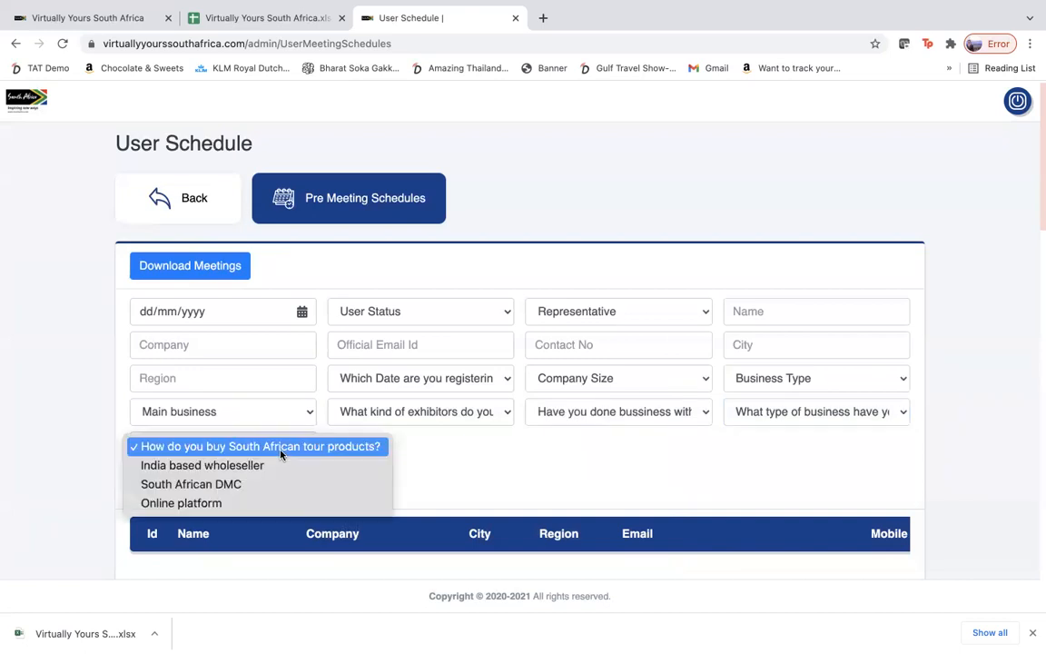
pyautogui.click(551, 469)
# Step: Search the user schedule with the Region filter set to philippines
pyautogui.scroll(-1, 550, 468)
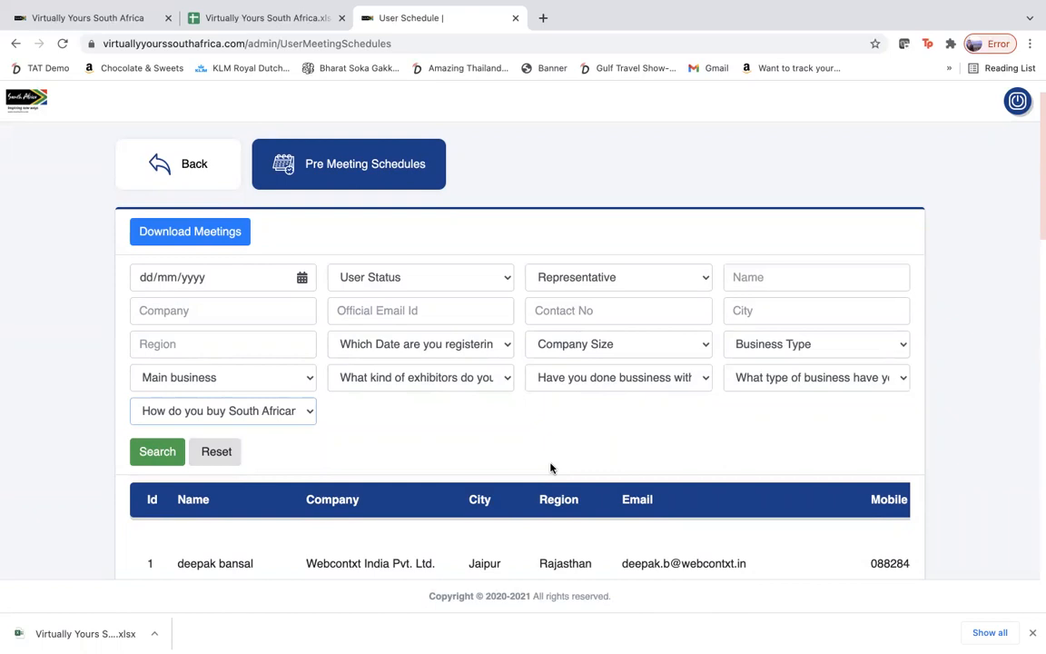
pyautogui.click(175, 344)
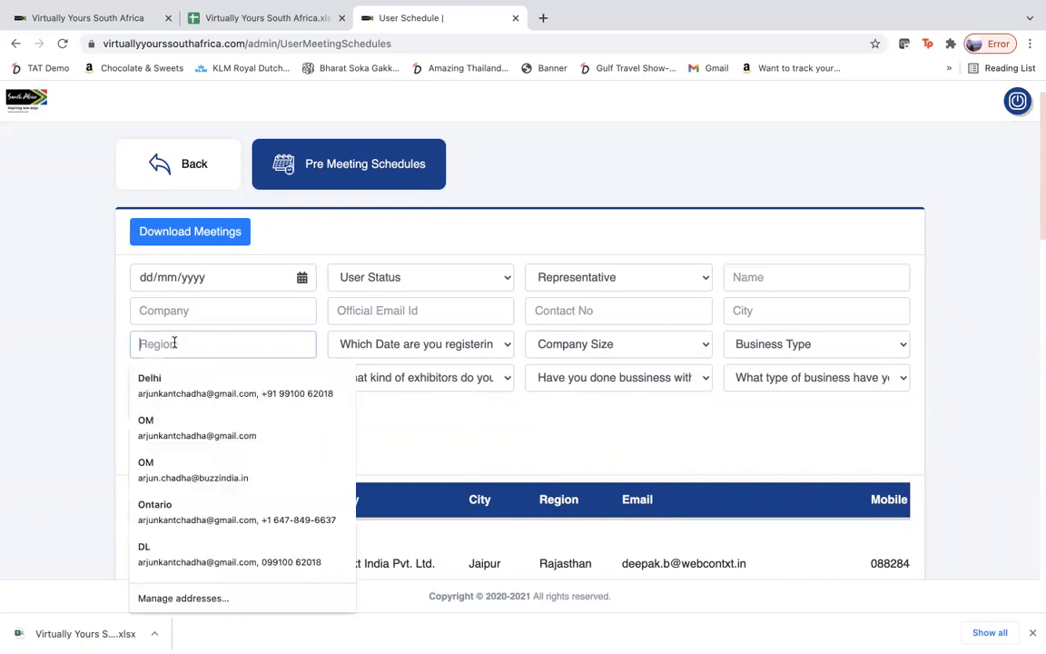
pyautogui.click(93, 329)
pyautogui.scroll(-1, 93, 329)
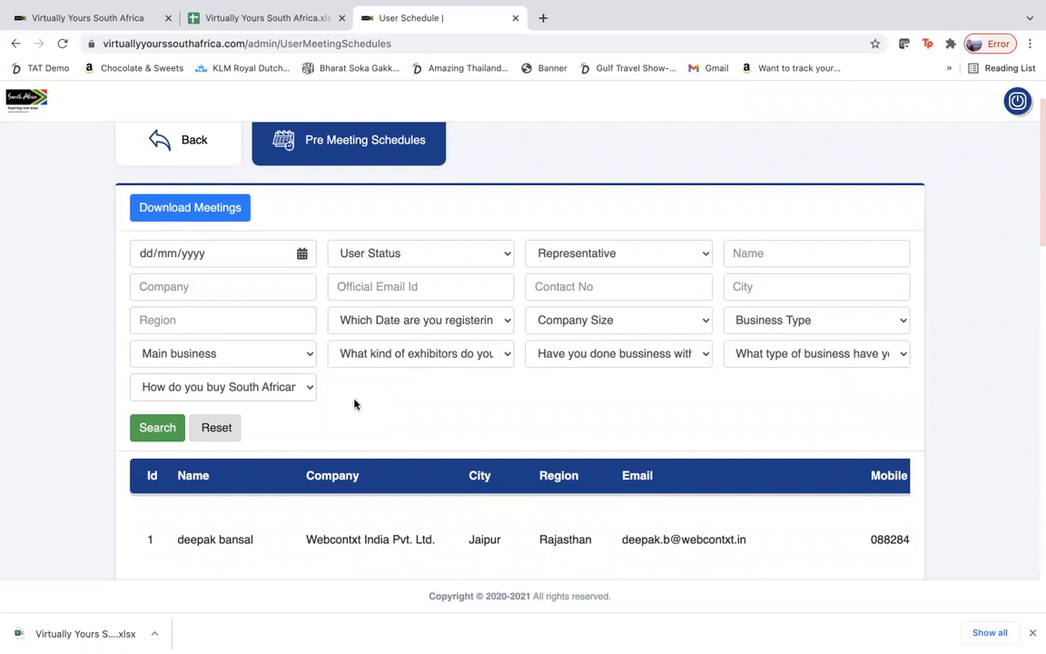
pyautogui.click(211, 315)
pyautogui.write('philippines')
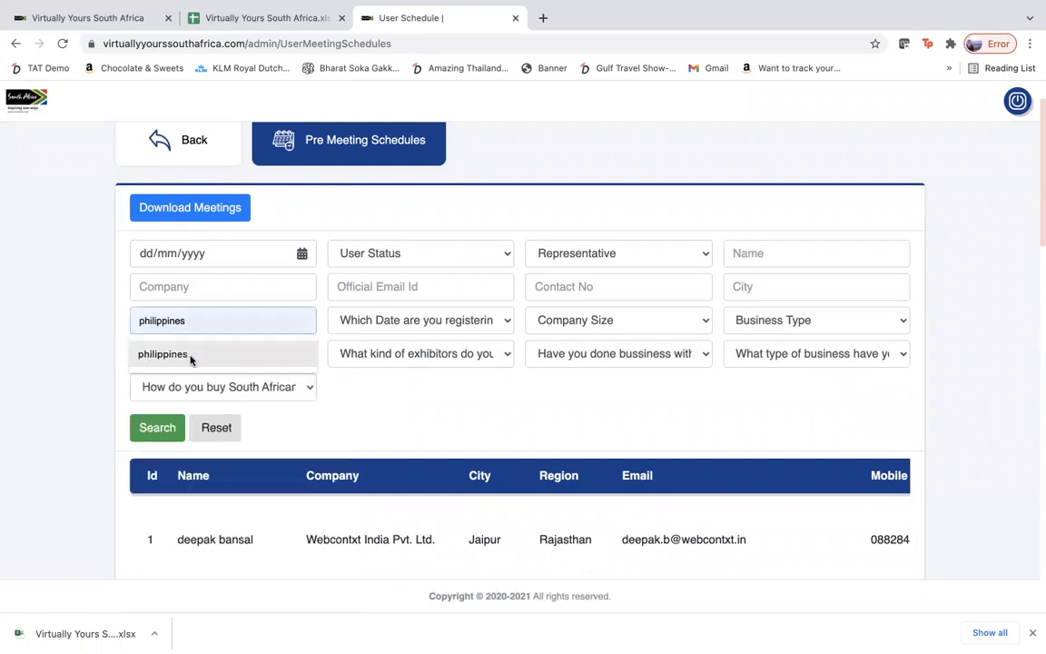
pyautogui.click(186, 354)
pyautogui.click(145, 429)
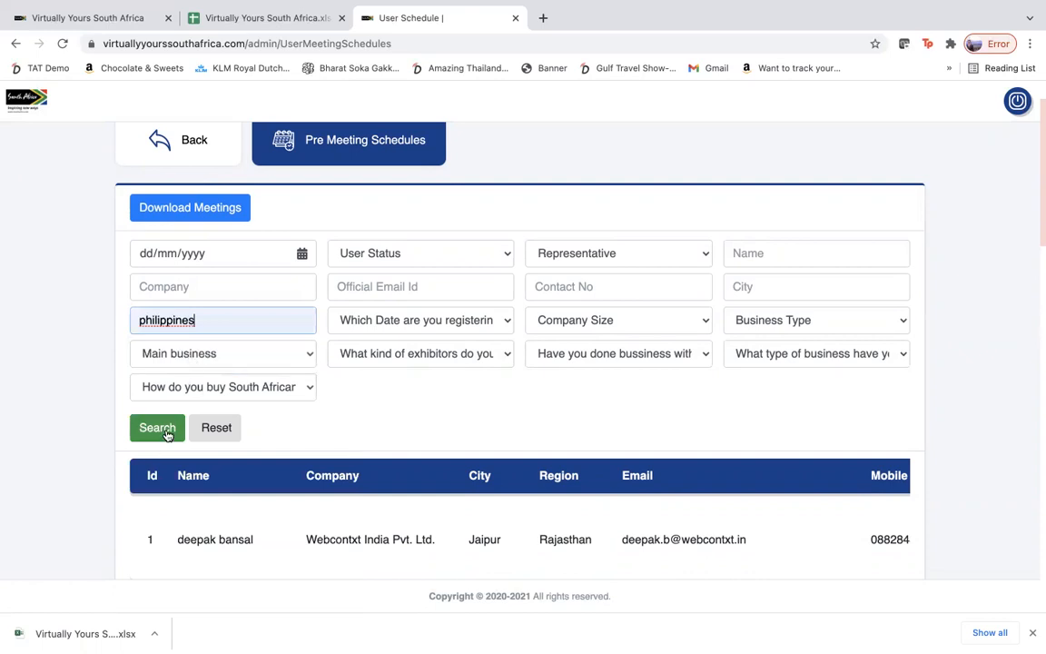
# Step: Examine the Philippines users listed in the search results, including their city, region, contact and company size columns
pyautogui.scroll(-5, 168, 436)
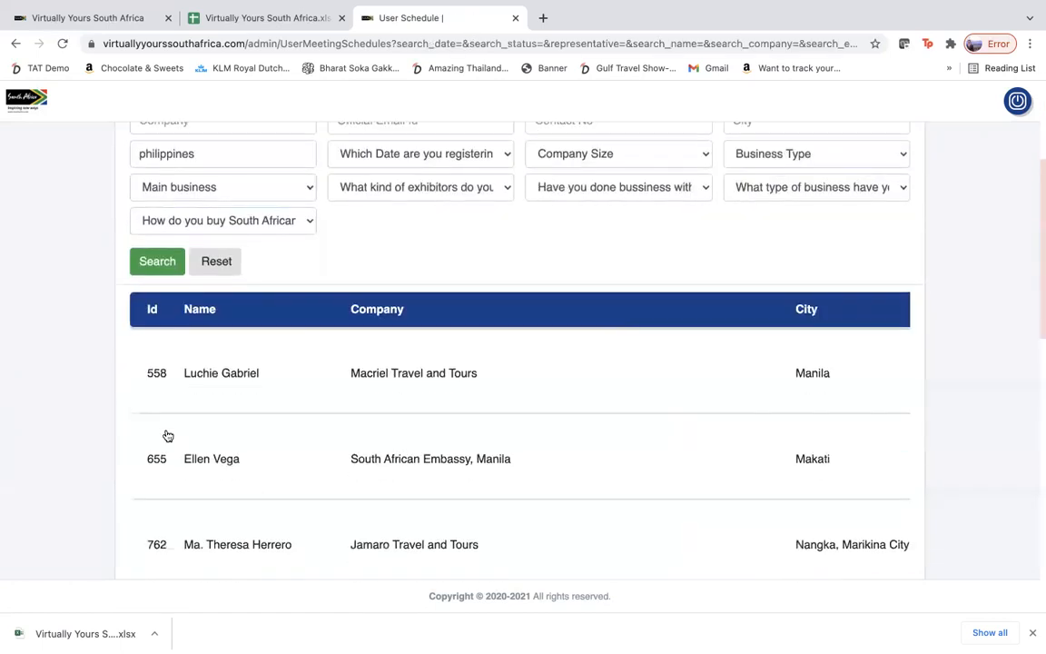
pyautogui.scroll(-3, 167, 436)
pyautogui.hscroll(5, 163, 434)
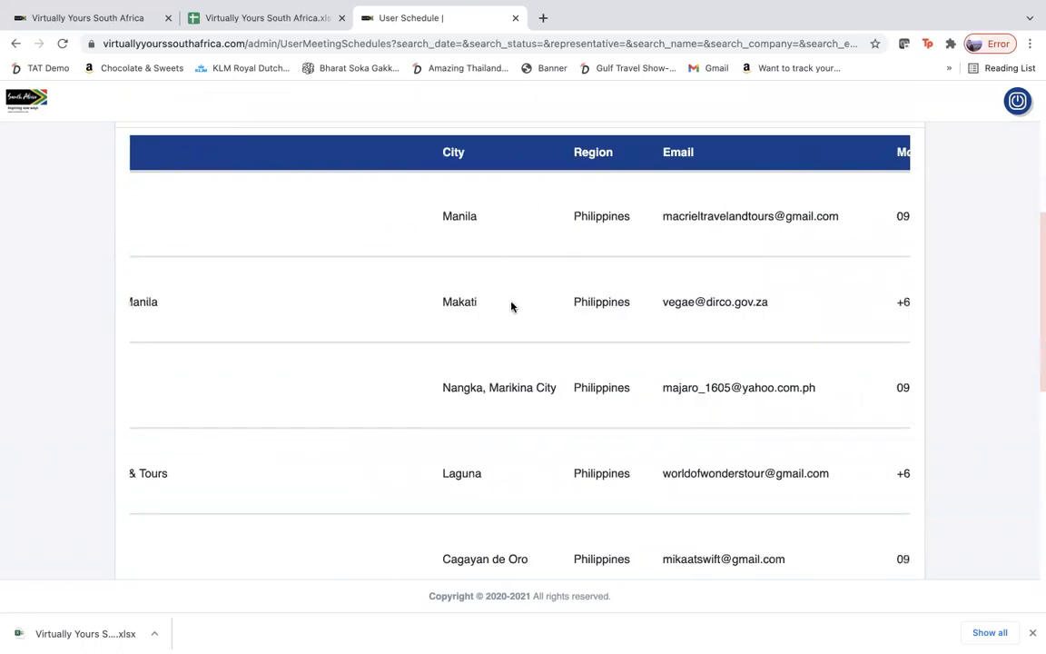
pyautogui.hscroll(10, 511, 306)
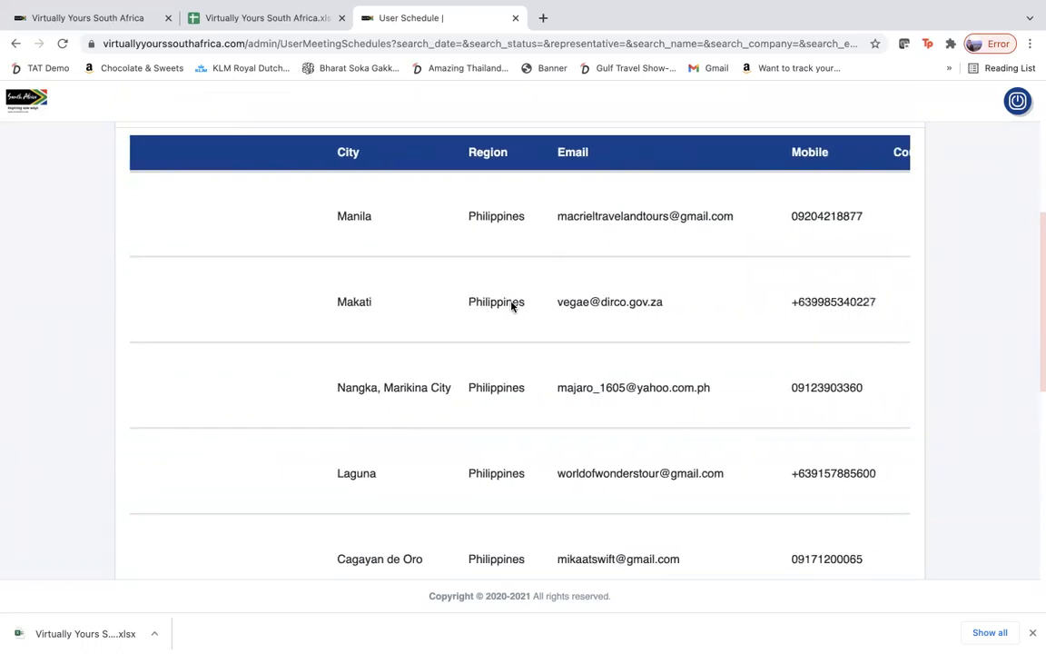
pyautogui.scroll(5, 512, 306)
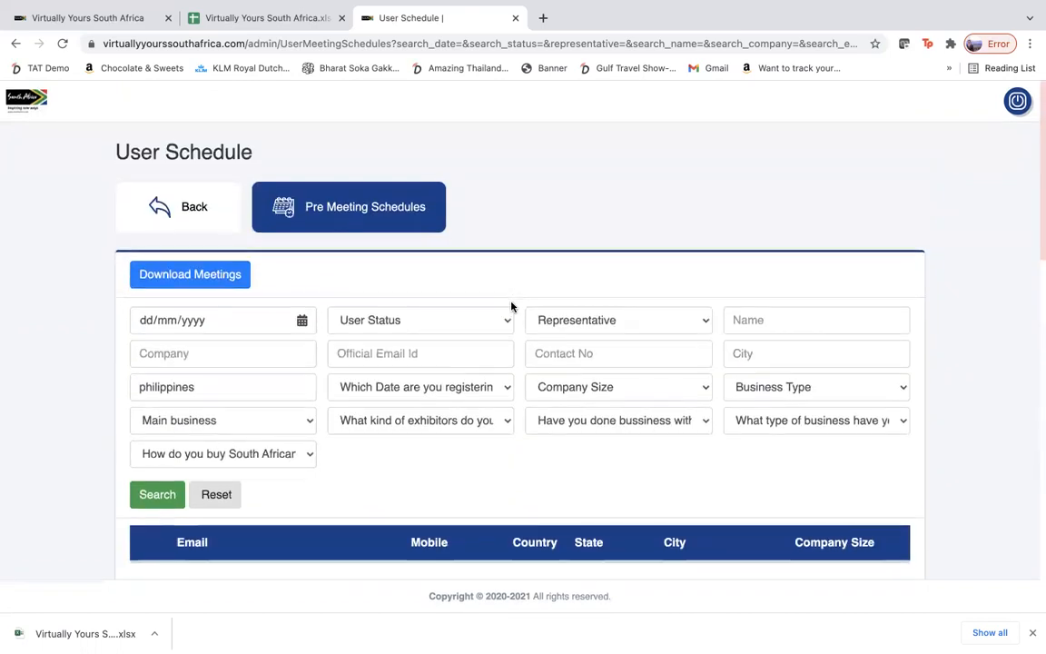
pyautogui.scroll(-1, 512, 306)
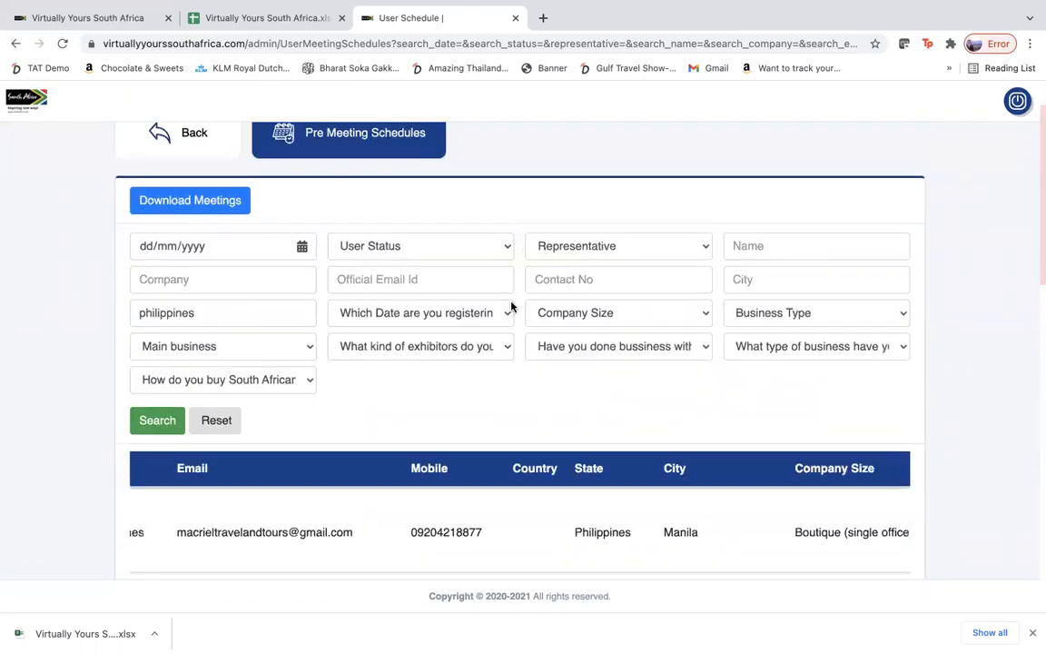
pyautogui.scroll(-1, 511, 306)
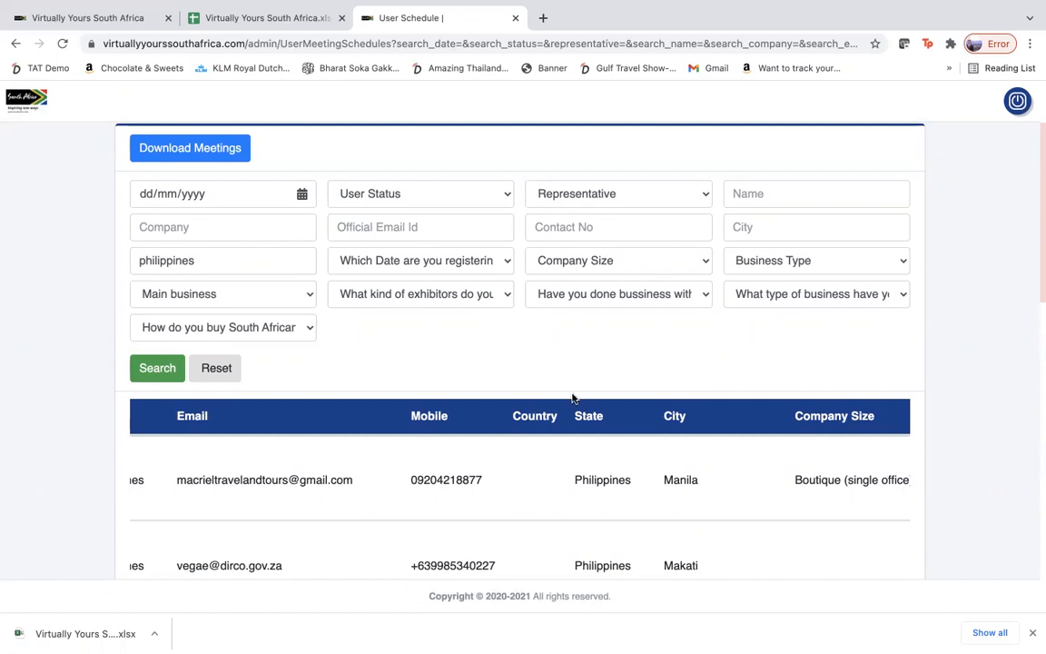
pyautogui.scroll(-1, 572, 398)
pyautogui.hscroll(2, 653, 420)
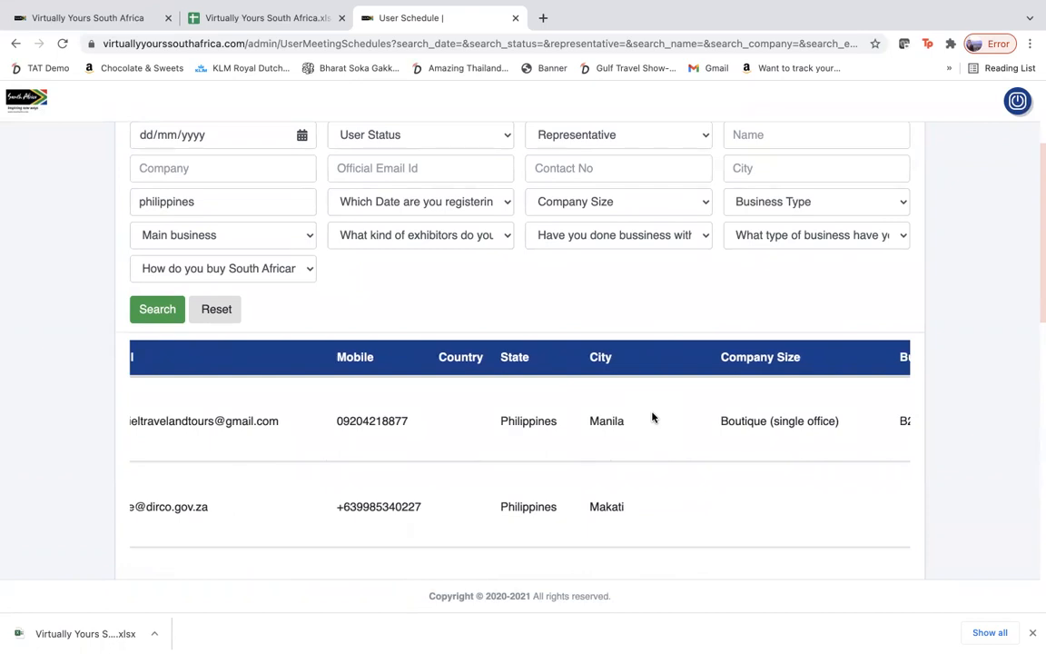
# Step: Choose Helpdesk as the representative for the first user in the Philippines results
pyautogui.hscroll(10, 652, 417)
pyautogui.hscroll(10, 652, 417)
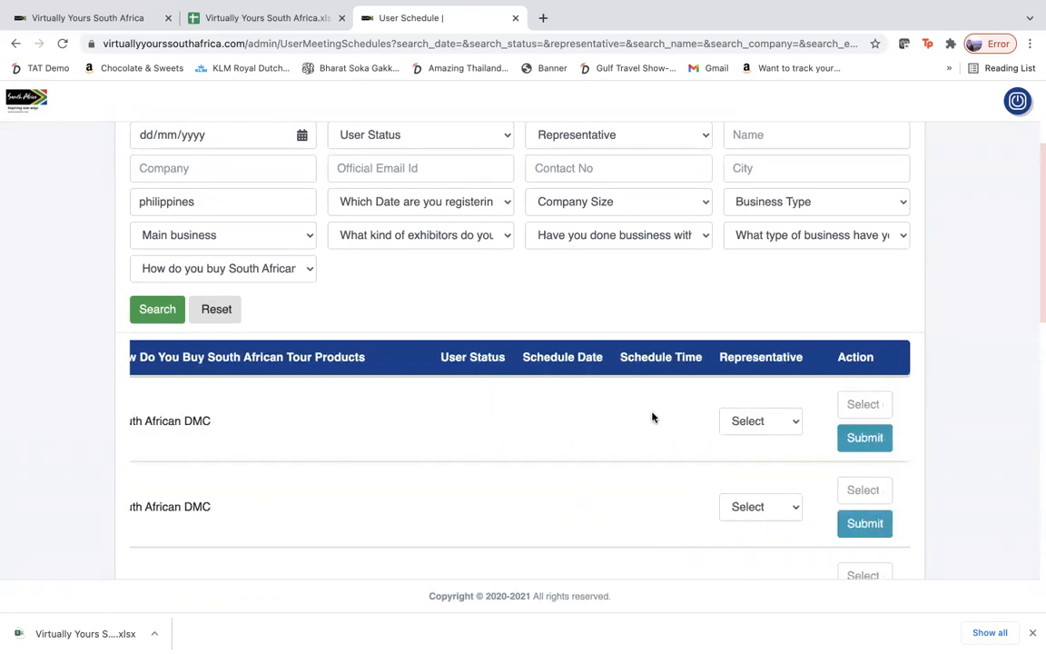
pyautogui.click(785, 426)
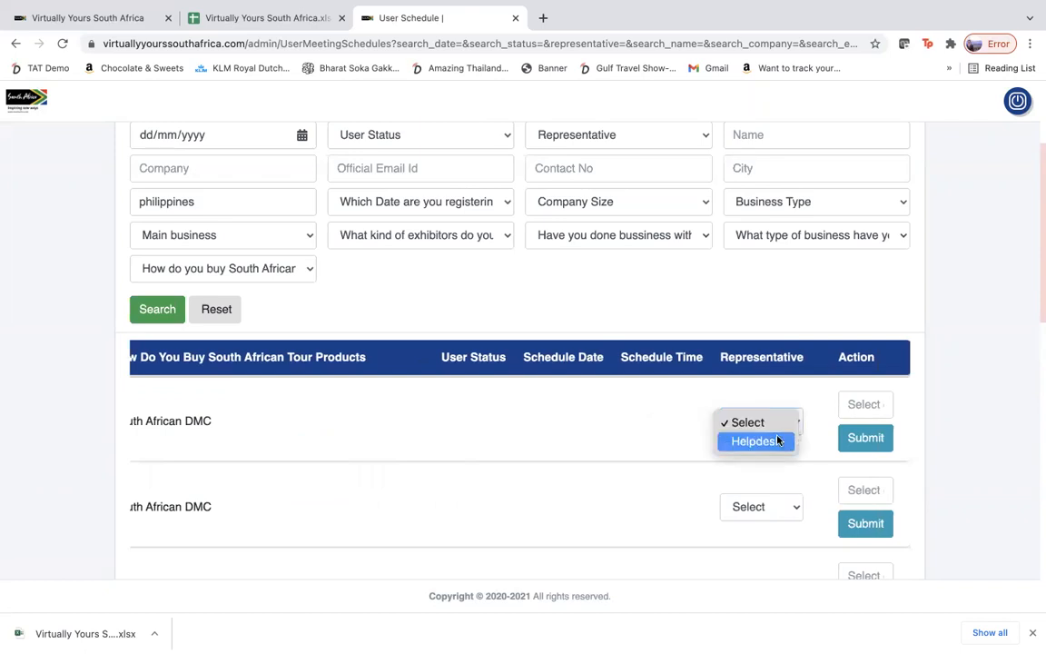
pyautogui.click(778, 442)
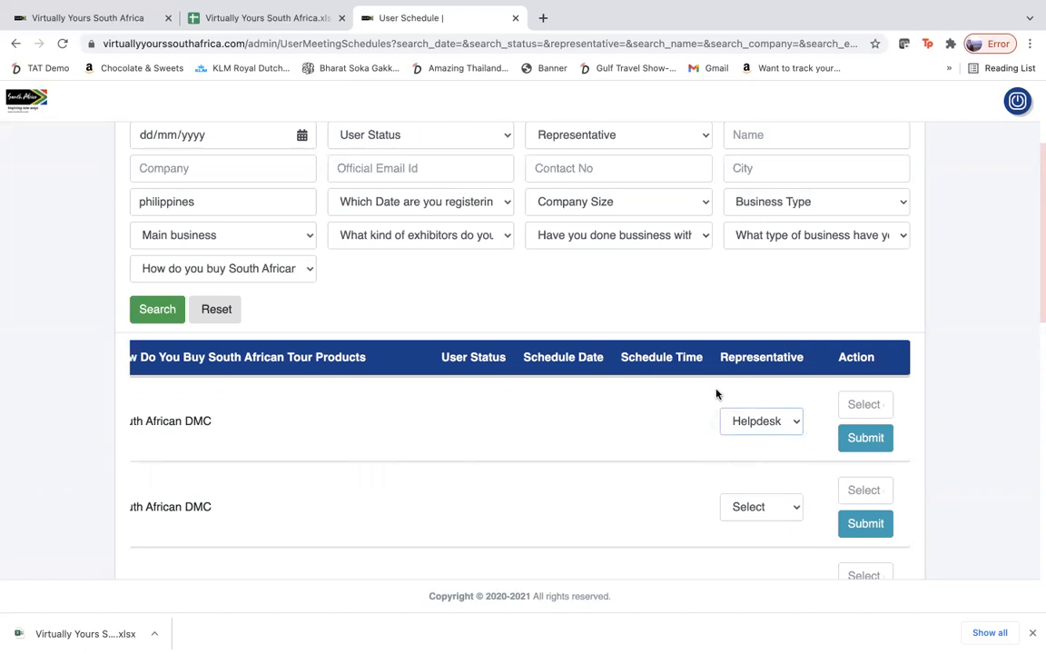
pyautogui.scroll(1, 716, 393)
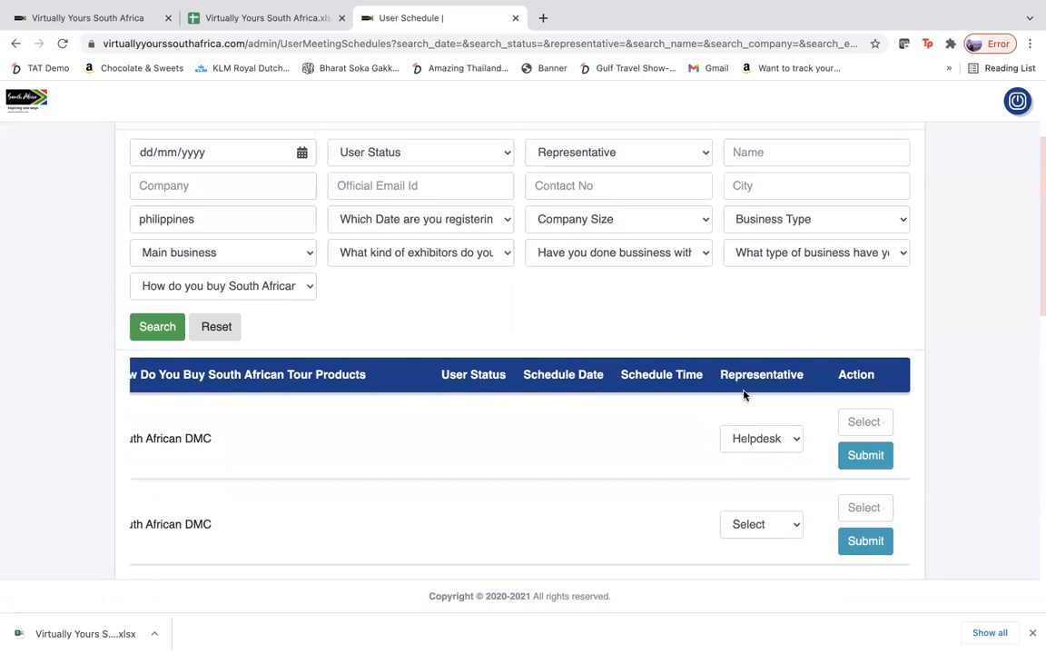
# Step: Schedule the first user's meeting for 20 October 2021 at 11:00, then submit and confirm the schedule update
pyautogui.click(868, 420)
pyautogui.click(759, 543)
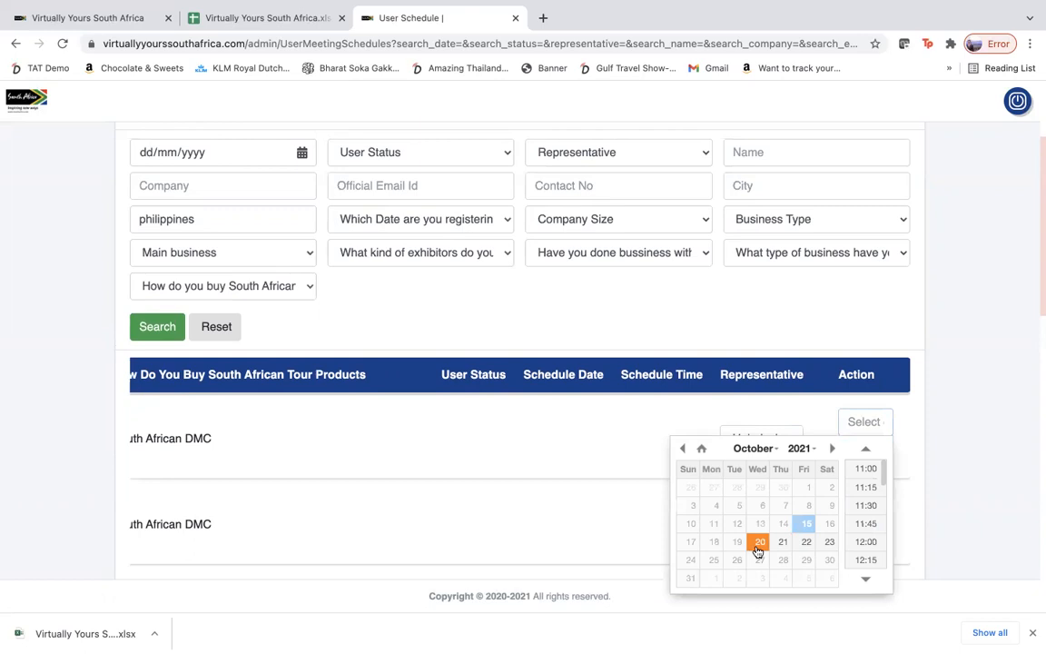
pyautogui.click(868, 470)
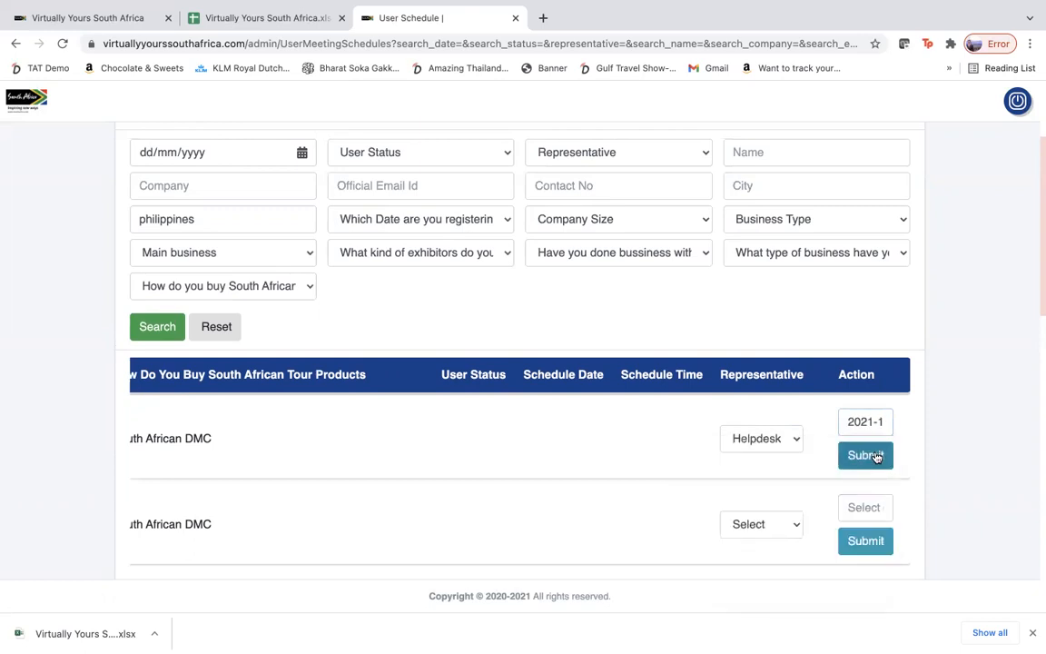
pyautogui.click(874, 456)
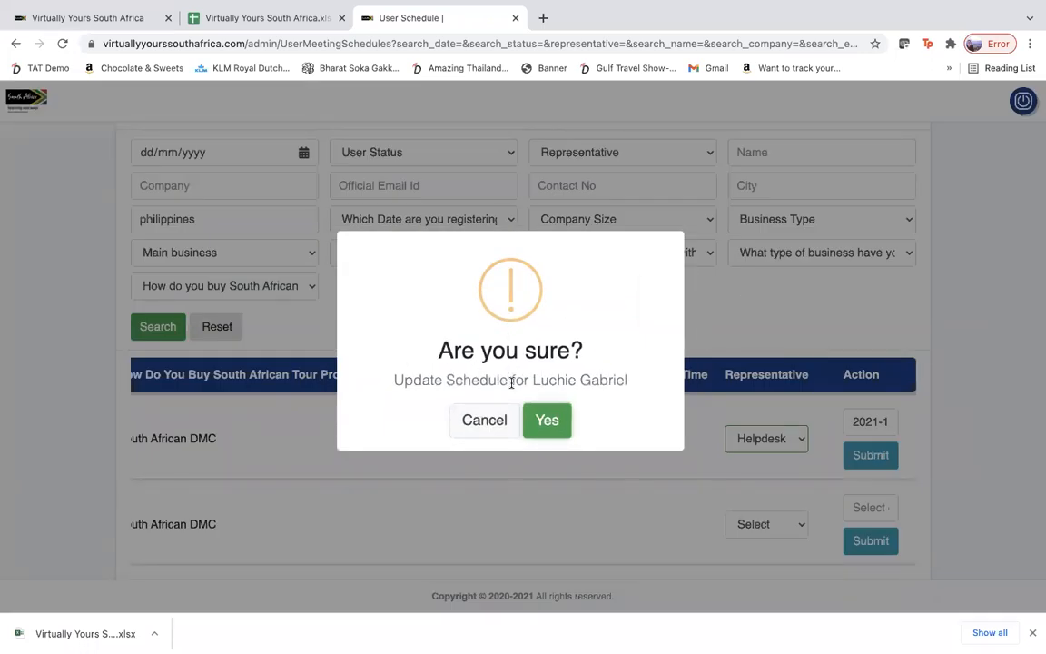
pyautogui.click(553, 421)
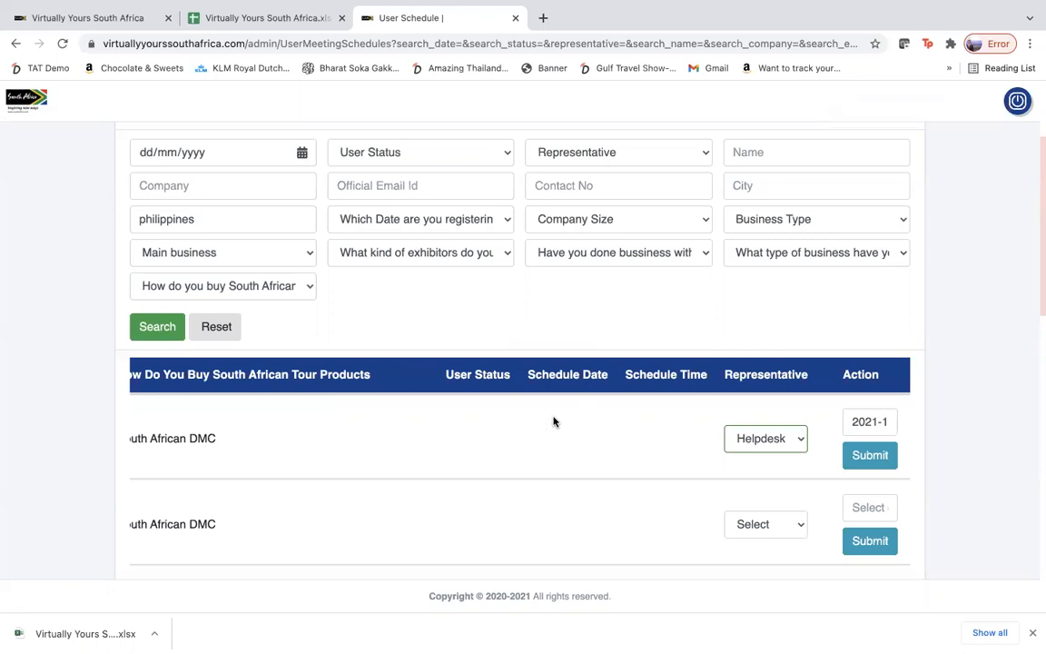
# Step: Search the Philippines users with User Status set to Pending and check the scheduled meeting's status, date and time
pyautogui.scroll(2, 554, 422)
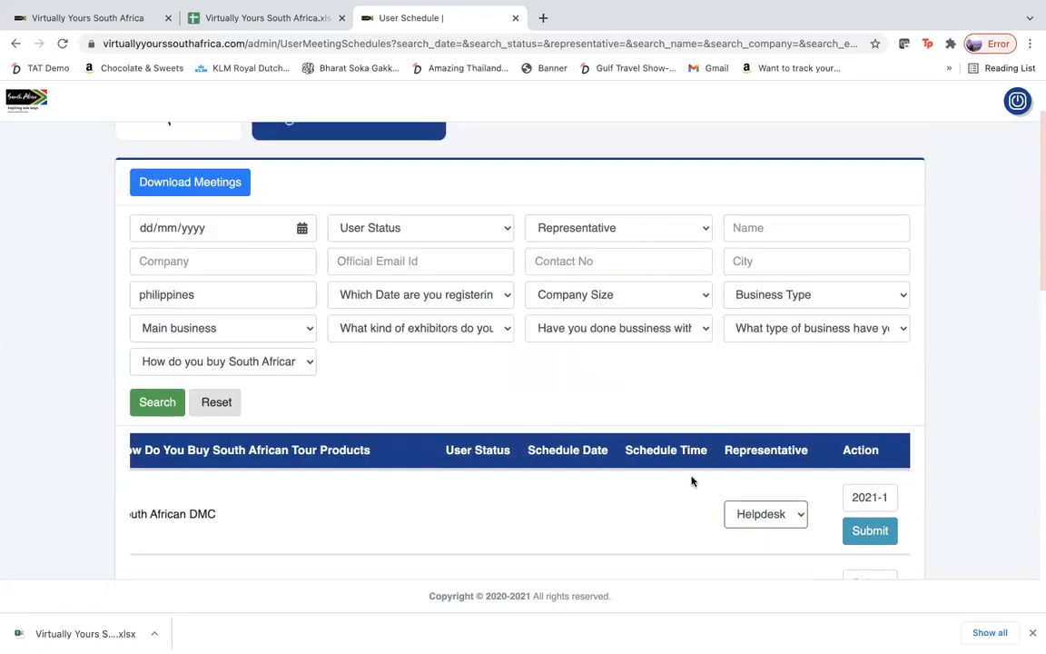
pyautogui.scroll(1, 668, 545)
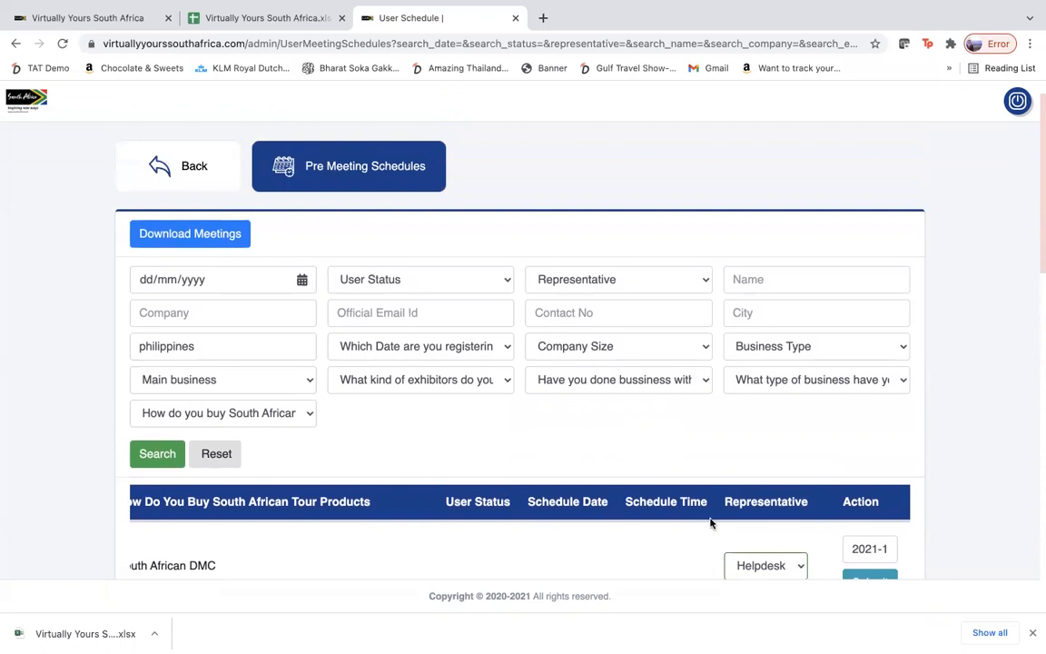
pyautogui.scroll(-1, 708, 522)
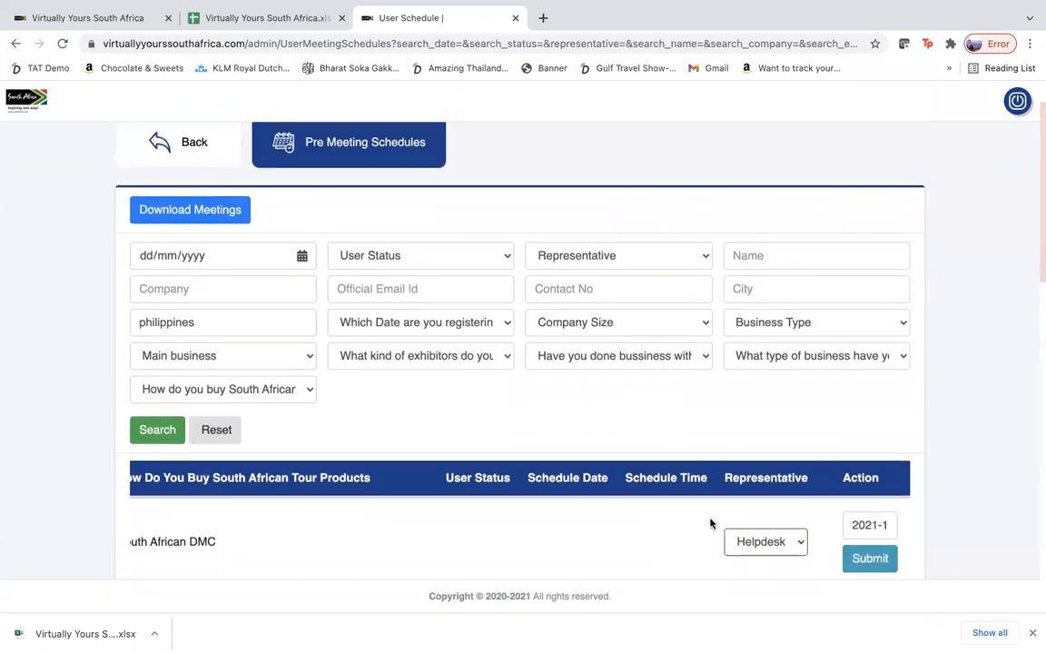
pyautogui.click(365, 257)
pyautogui.click(380, 282)
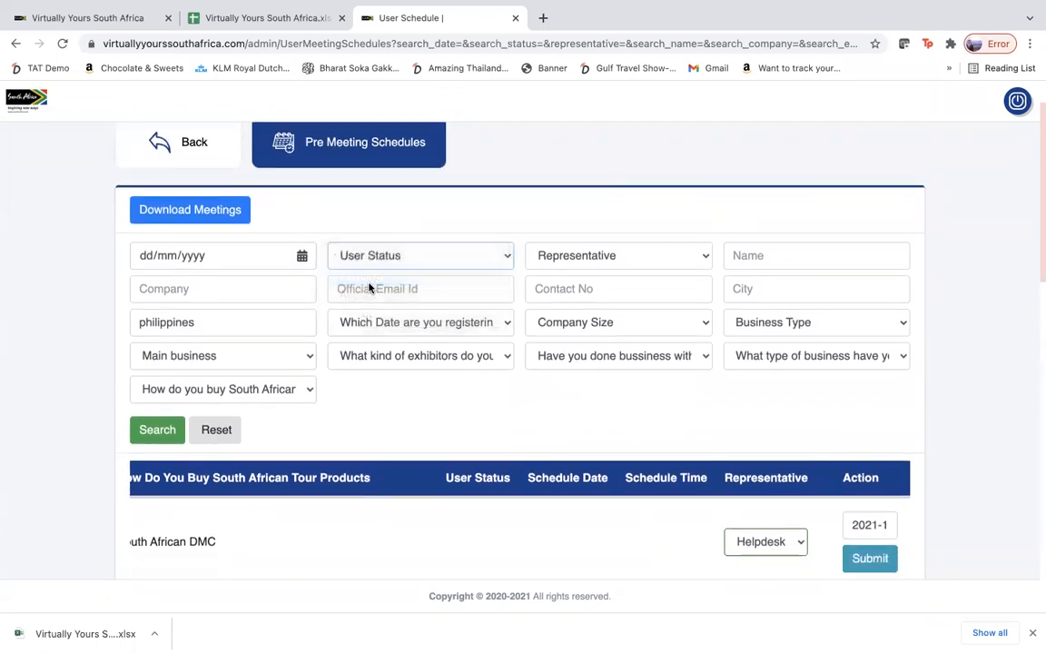
pyautogui.click(156, 429)
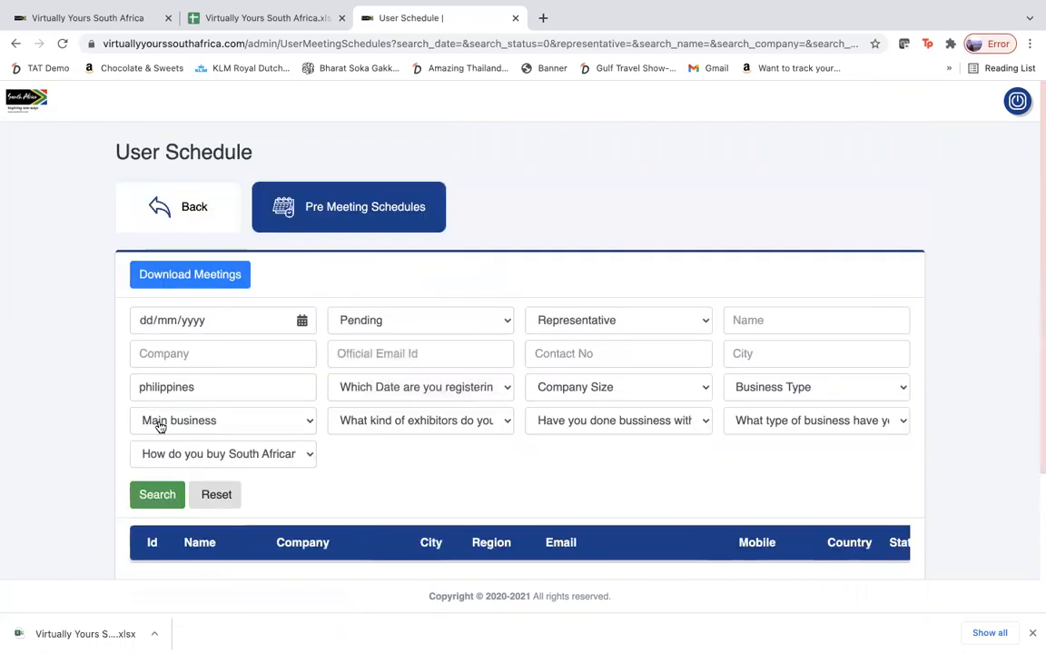
pyautogui.scroll(-3, 160, 427)
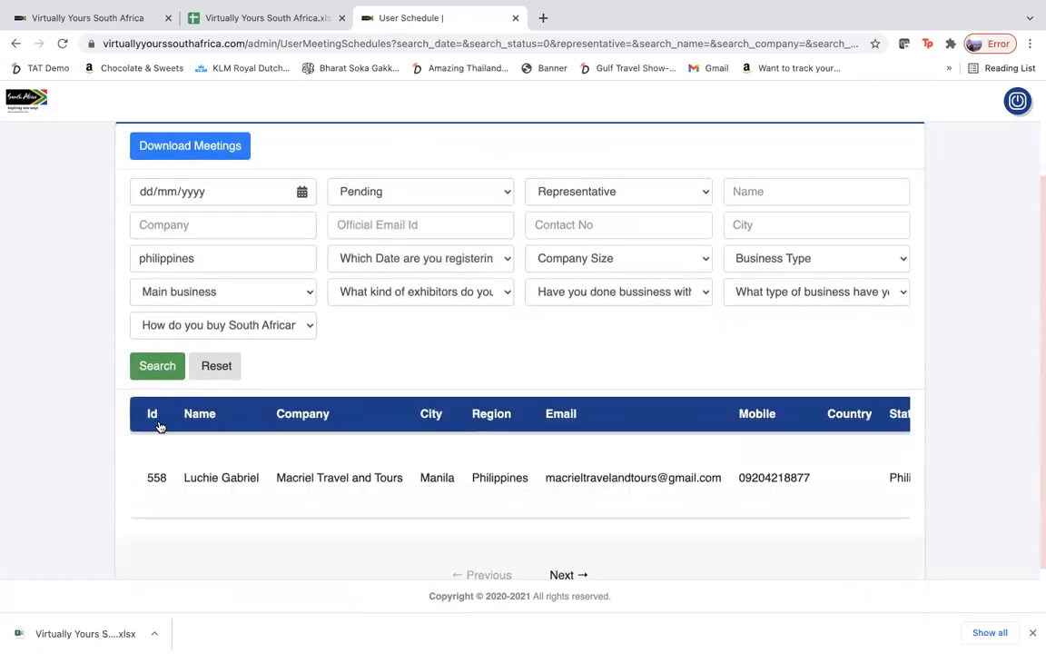
pyautogui.hscroll(10, 523, 502)
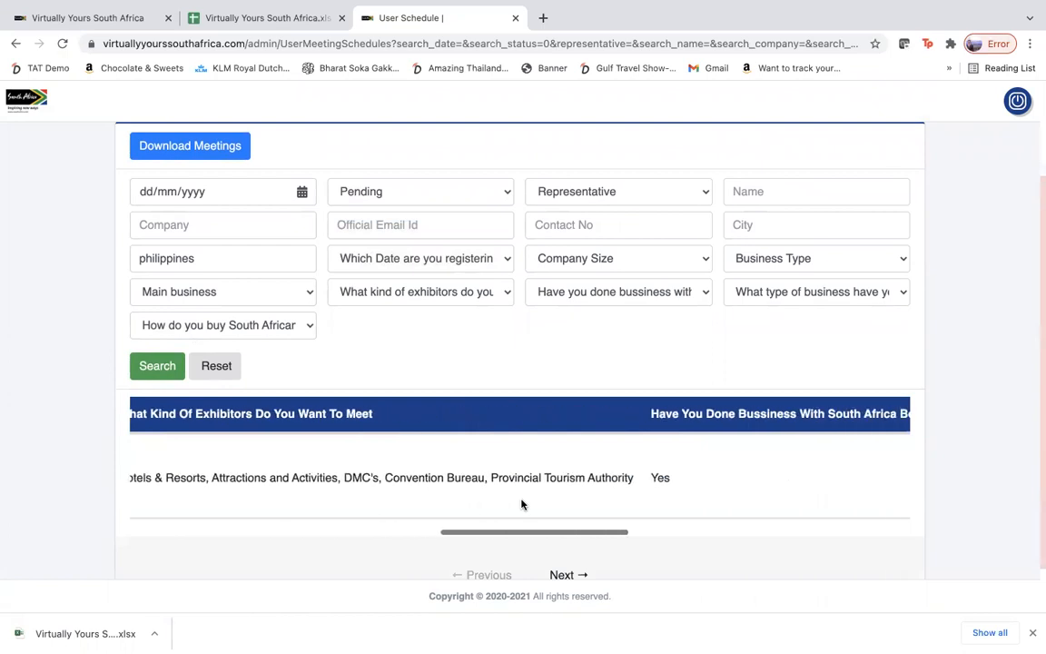
pyautogui.hscroll(1, 522, 504)
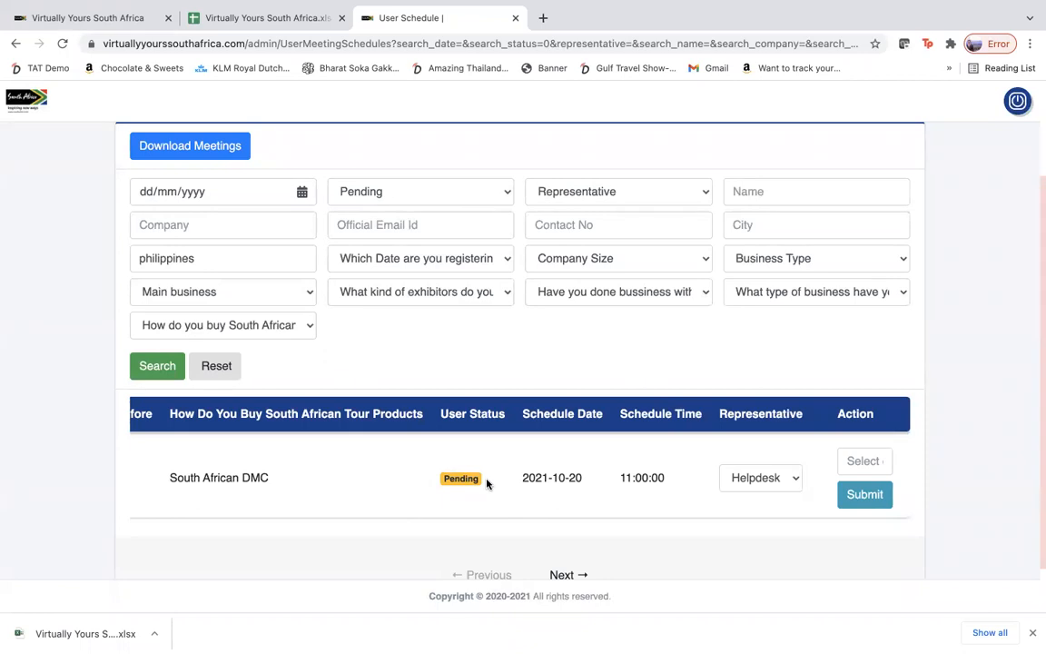
# Step: Set the User Status filter to Accept and check its other choices without running the search
pyautogui.click(453, 198)
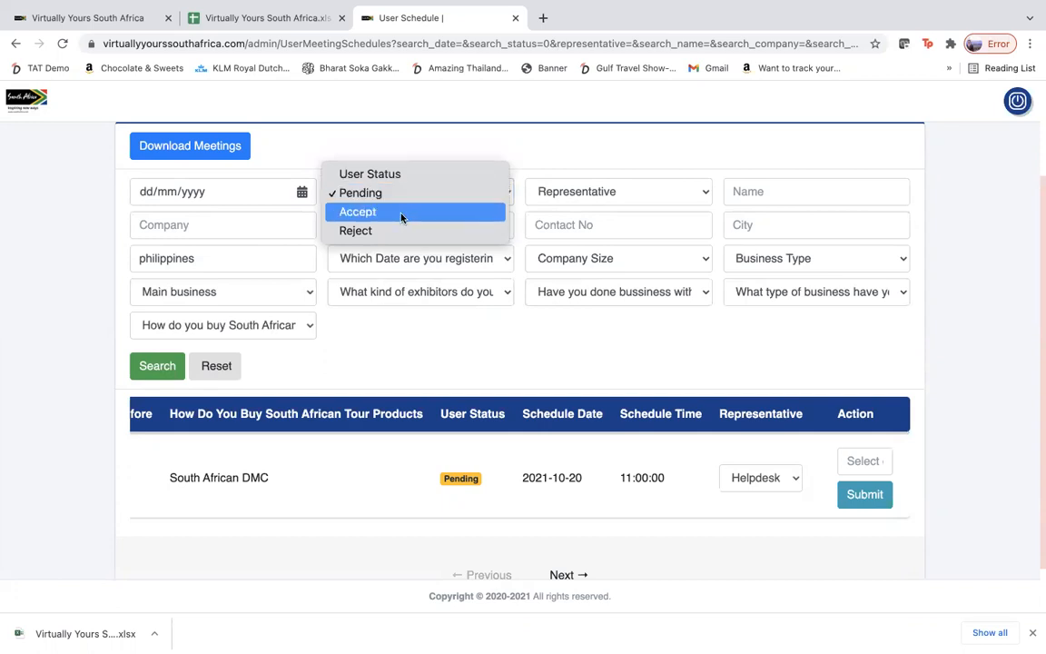
pyautogui.click(402, 214)
pyautogui.click(409, 196)
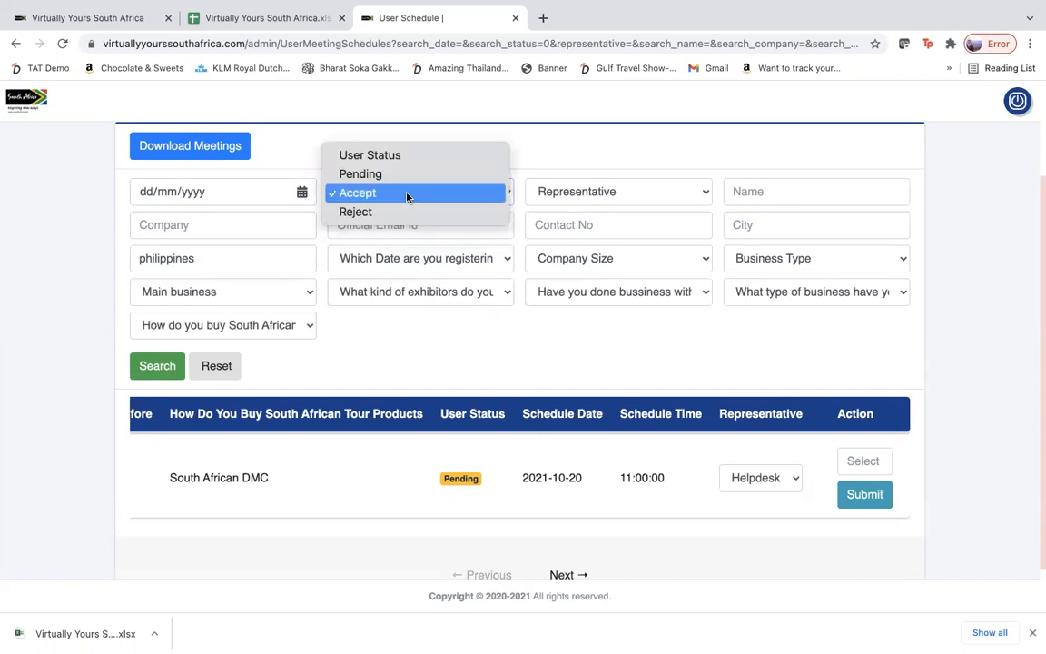
pyautogui.click(336, 361)
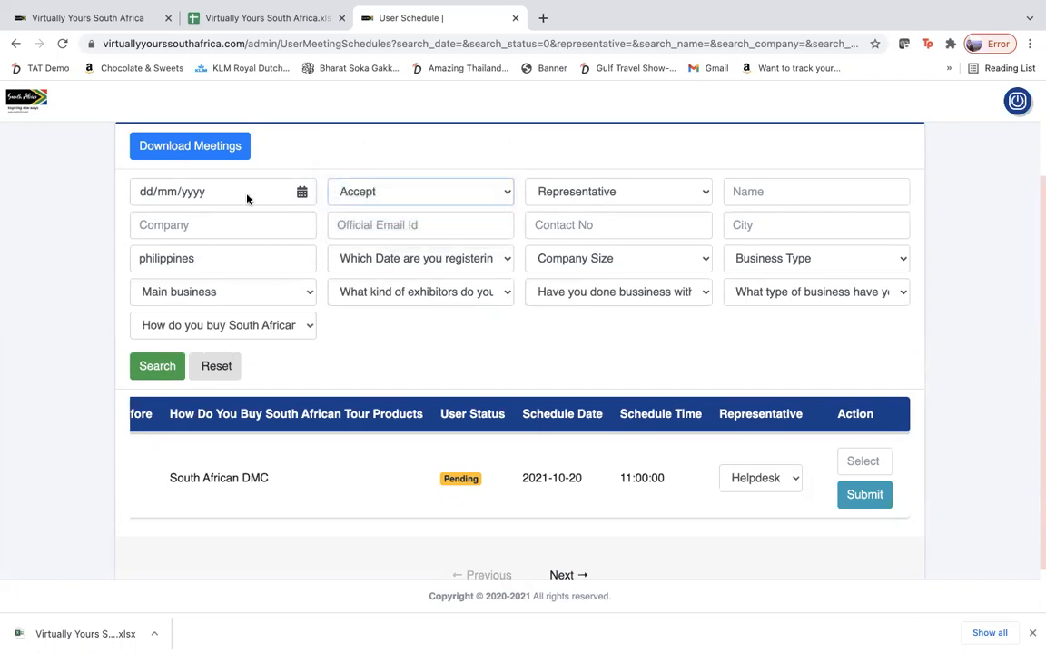
pyautogui.click(453, 195)
pyautogui.click(454, 195)
# Step: Leave the user schedule and return to the admin dashboard
pyautogui.scroll(2, 475, 156)
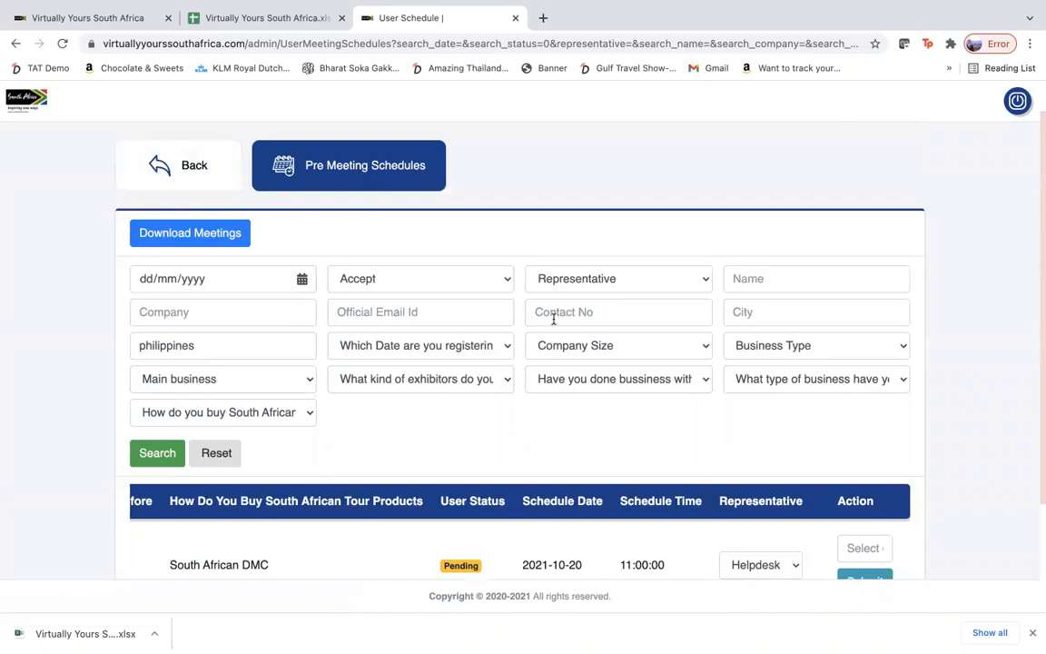
pyautogui.click(190, 167)
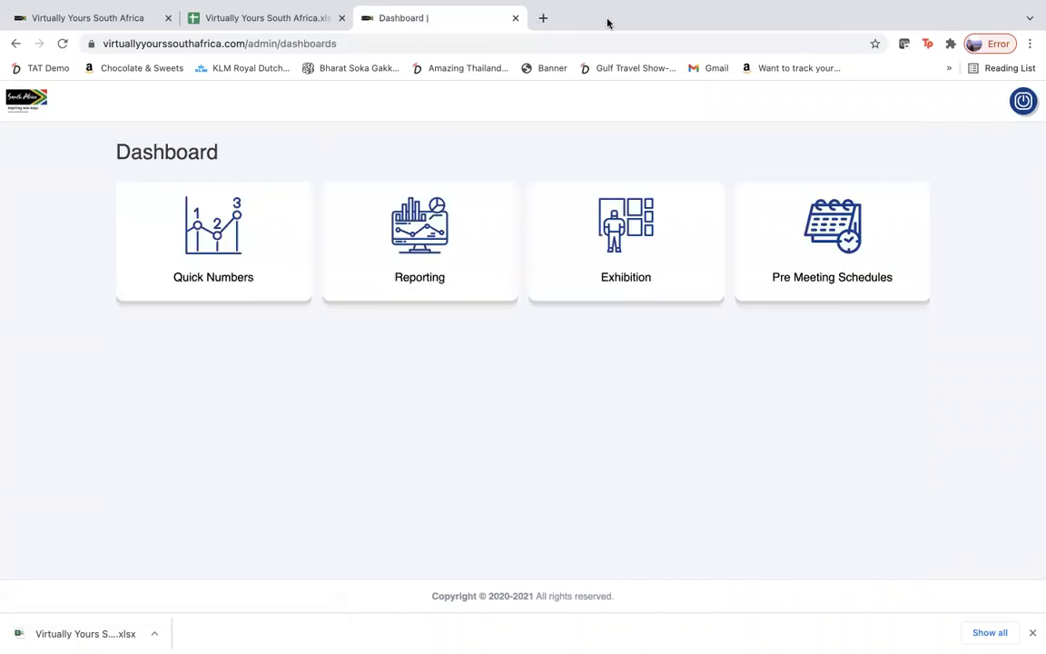